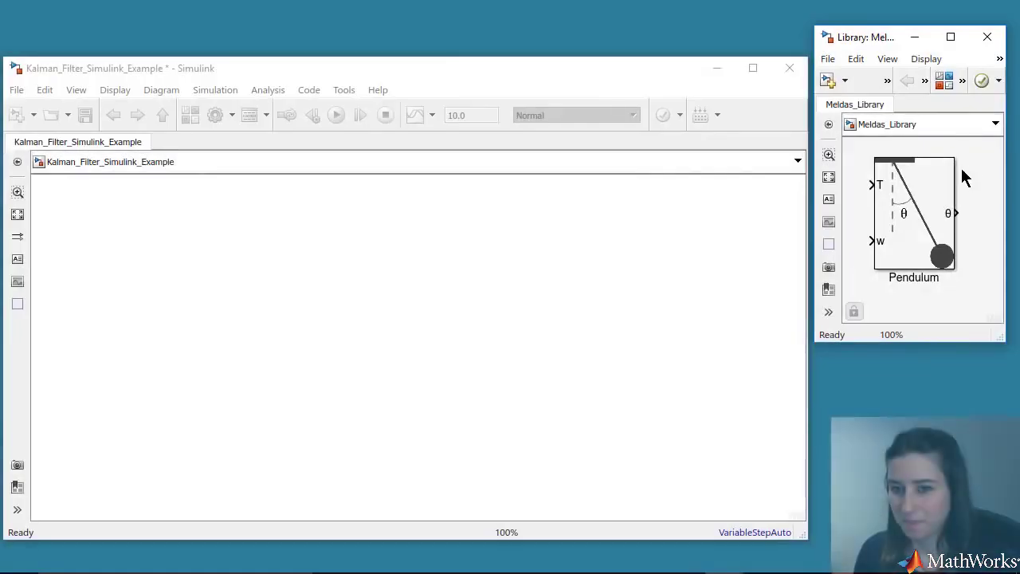
# Add the Pendulum block from Meldas_Library to the Kalman_Filter_Simulink_Example model.
pyautogui.moveTo(934, 200); pyautogui.dragTo(301, 328)
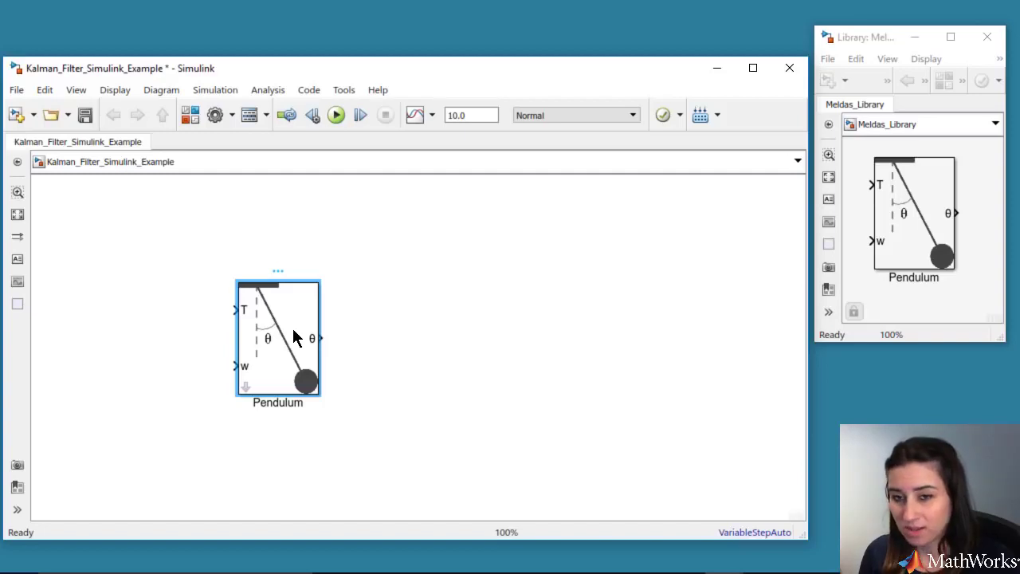
# Inspect the Pendulum subsystem and its Link and Bob components in Mechanics Explorer, and return to the top-level model.
pyautogui.click(245, 388)
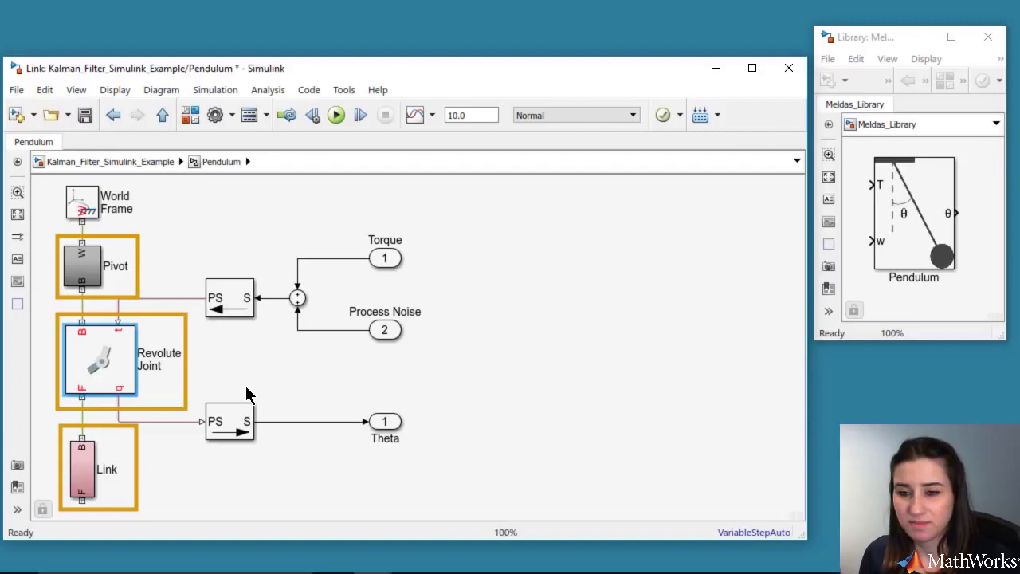
pyautogui.hotkey('ctrl', 't')
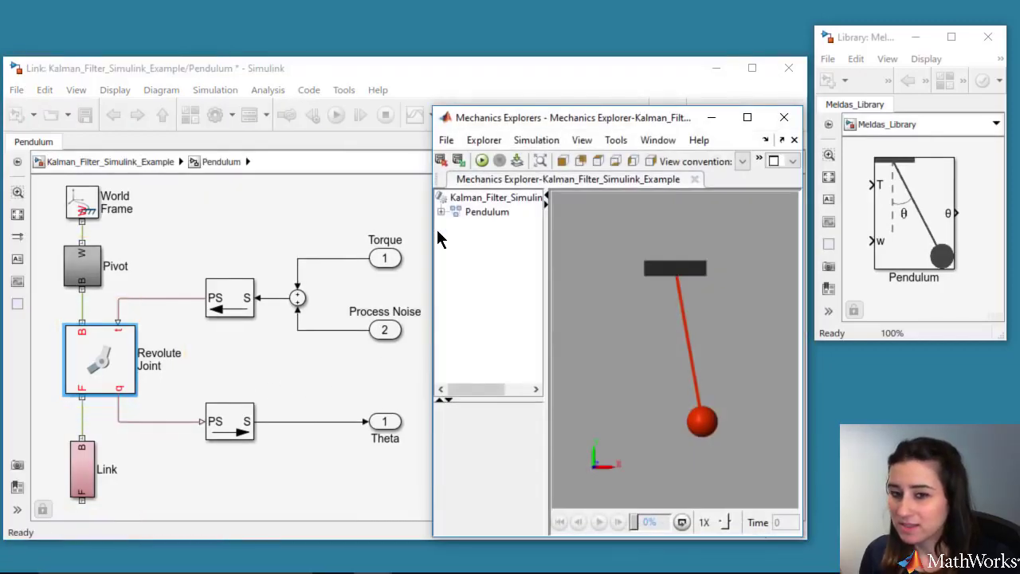
pyautogui.click(441, 212)
pyautogui.click(489, 242)
pyautogui.click(489, 227)
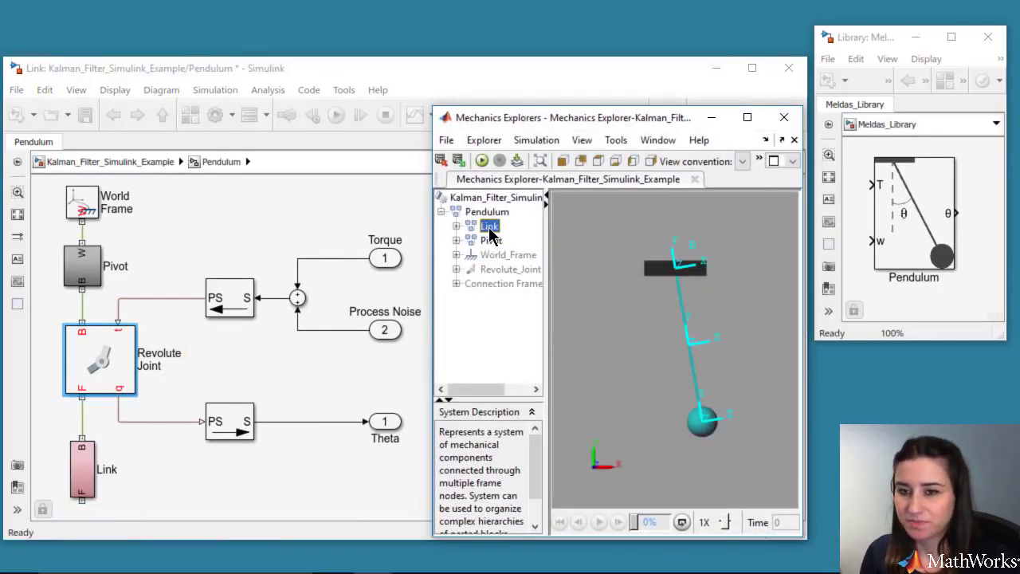
pyautogui.doubleClick(470, 227)
pyautogui.click(504, 256)
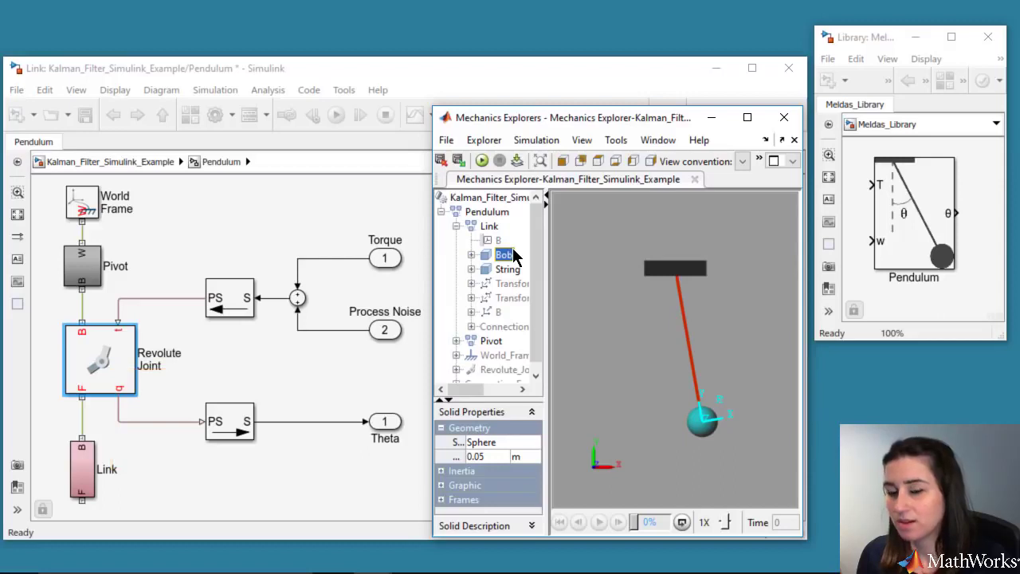
pyautogui.click(783, 118)
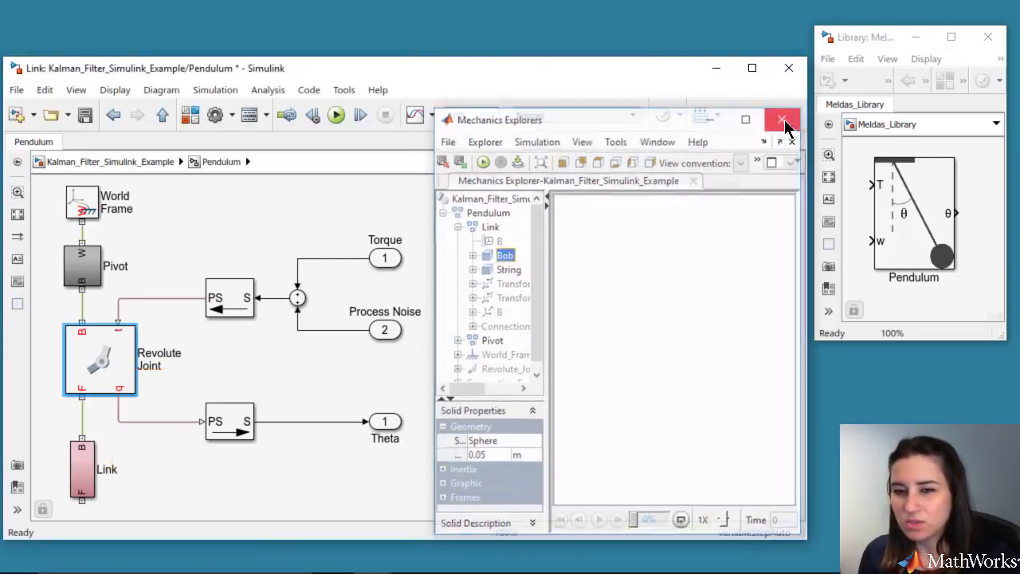
pyautogui.click(164, 116)
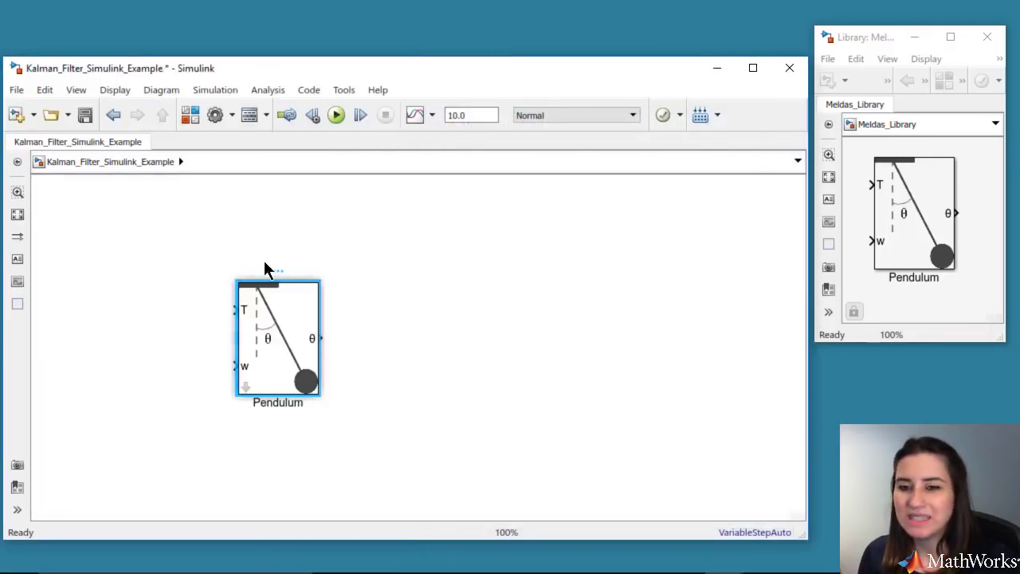
# Add a Constant block beside the Pendulum's T input and name it Torque.
pyautogui.click(136, 310)
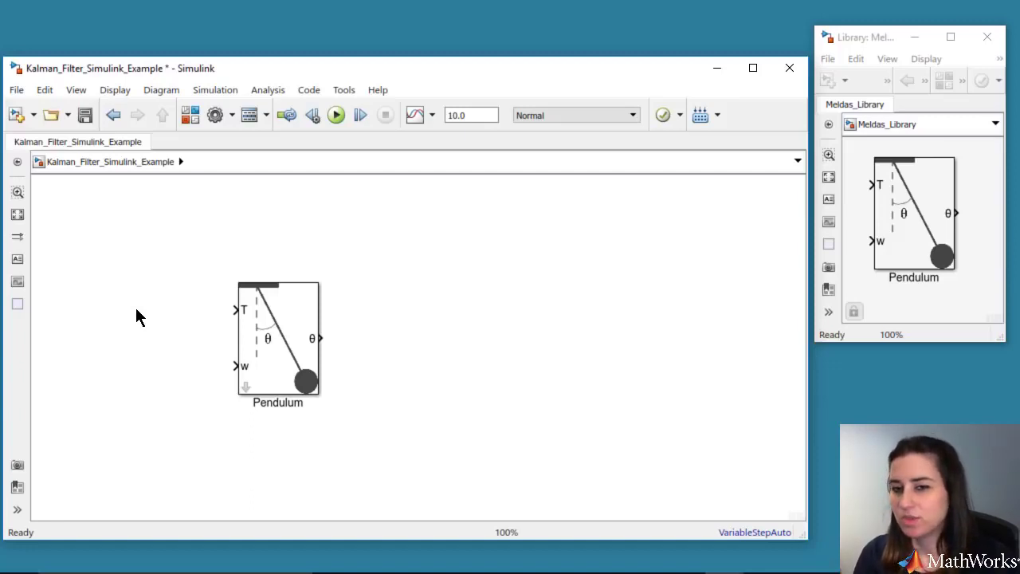
pyautogui.doubleClick(135, 307)
pyautogui.write('const')
pyautogui.press('Return')
pyautogui.doubleClick(145, 331)
pyautogui.write('Tor')
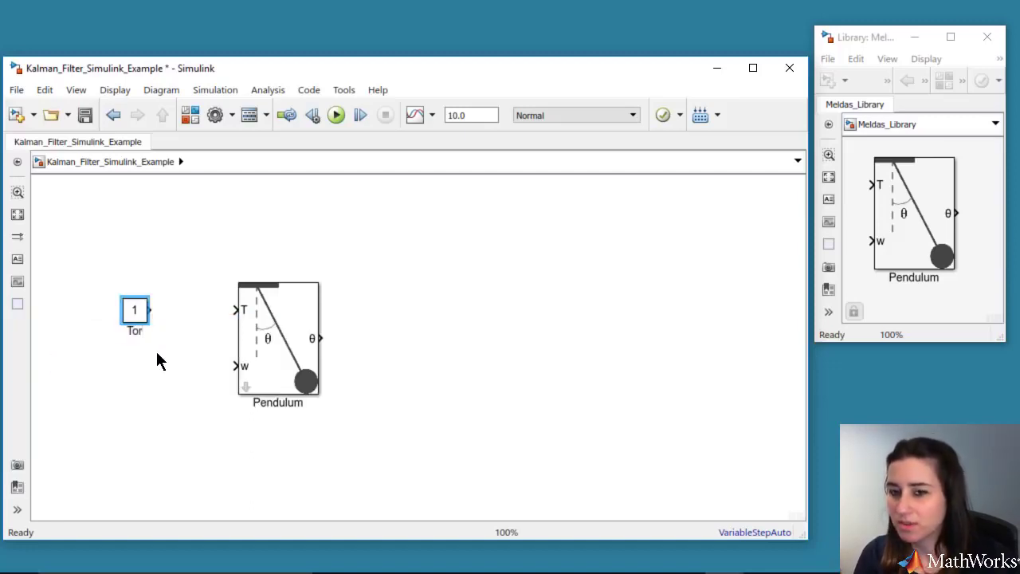
pyautogui.write('que')
# Connect the Torque block to the Pendulum's T input and set its constant value to 0.
pyautogui.moveTo(137, 312); pyautogui.dragTo(149, 312)
pyautogui.click(186, 312)
pyautogui.doubleClick(151, 315)
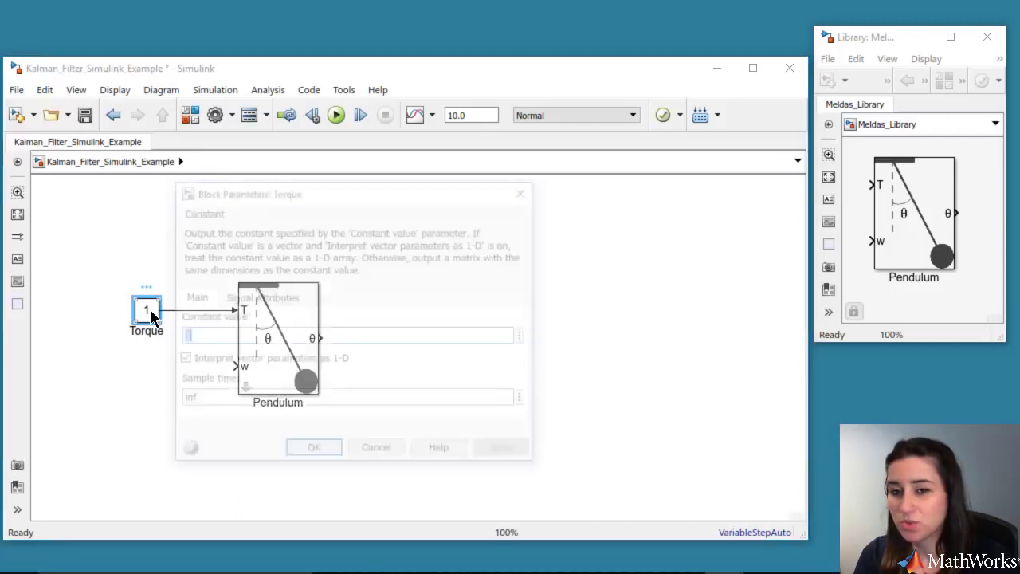
pyautogui.write('0')
pyautogui.click(311, 447)
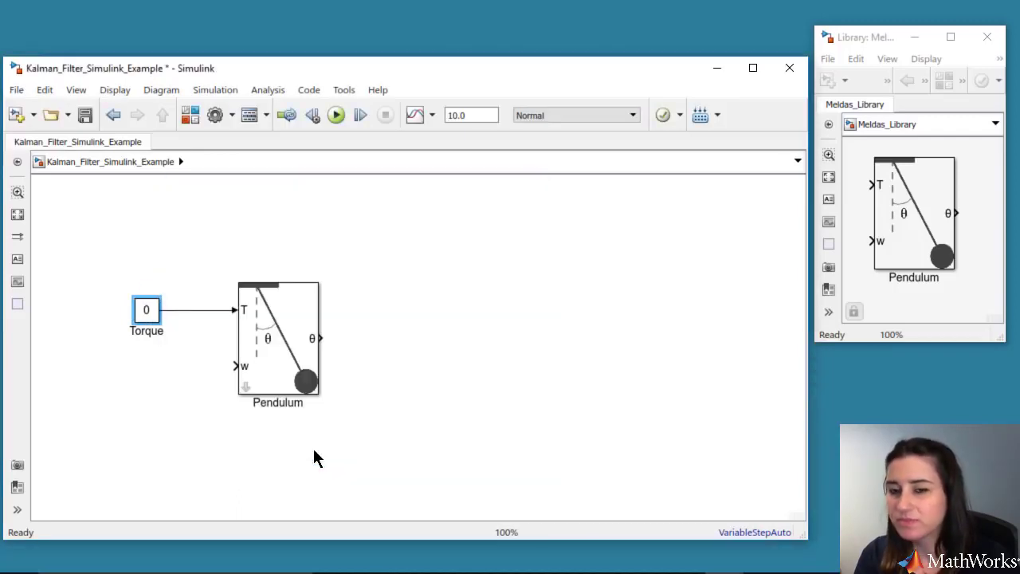
# Add a Band-Limited White Noise block below the Torque block and name it Process Noise.
pyautogui.doubleClick(146, 362)
pyautogui.write('band')
pyautogui.click(151, 511)
pyautogui.doubleClick(160, 383)
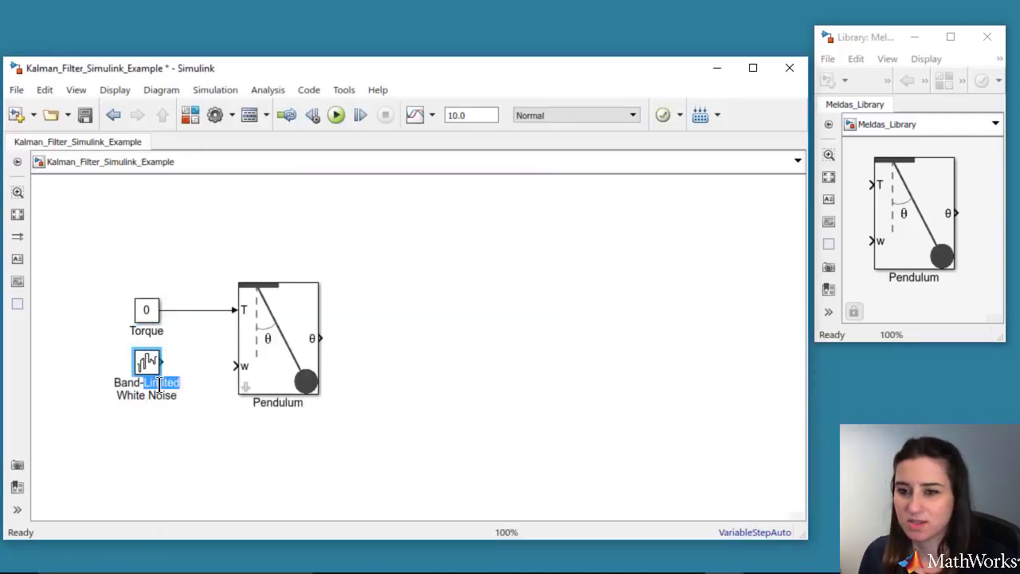
pyautogui.tripleClick(160, 383)
pyautogui.write('Process Nois')
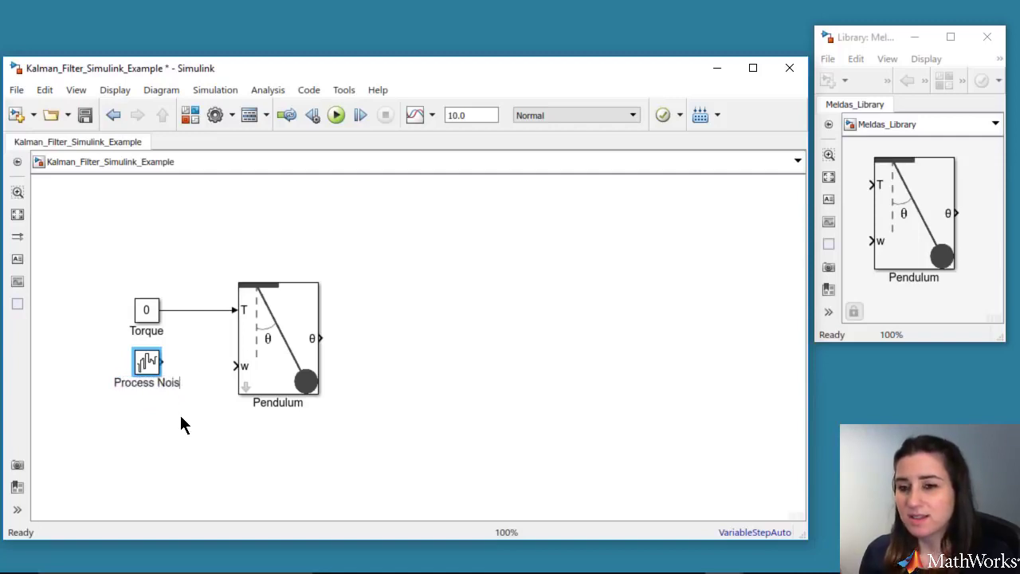
pyautogui.write('e')
# Connect Process Noise to the Pendulum's w input and set its noise power to Q*Ts and sample time to Ts.
pyautogui.moveTo(161, 365); pyautogui.dragTo(206, 370)
pyautogui.doubleClick(148, 367)
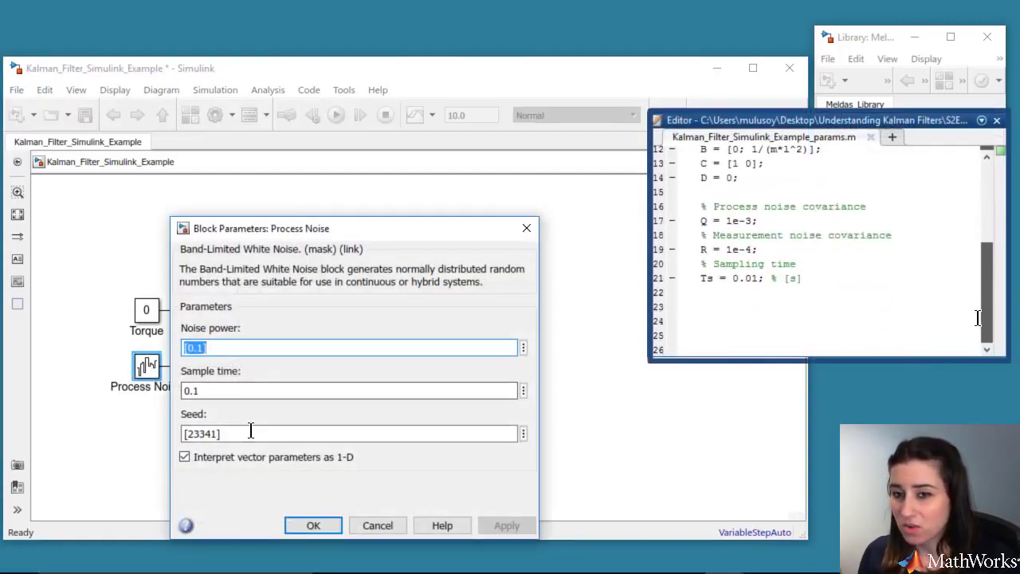
pyautogui.write('Q')
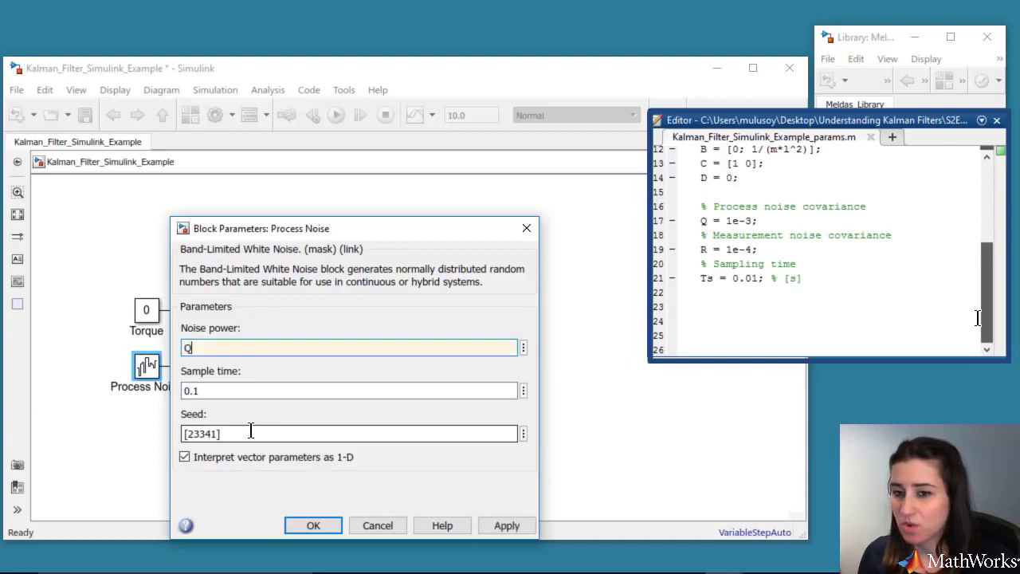
pyautogui.write('*Ts')
pyautogui.press('Tab')
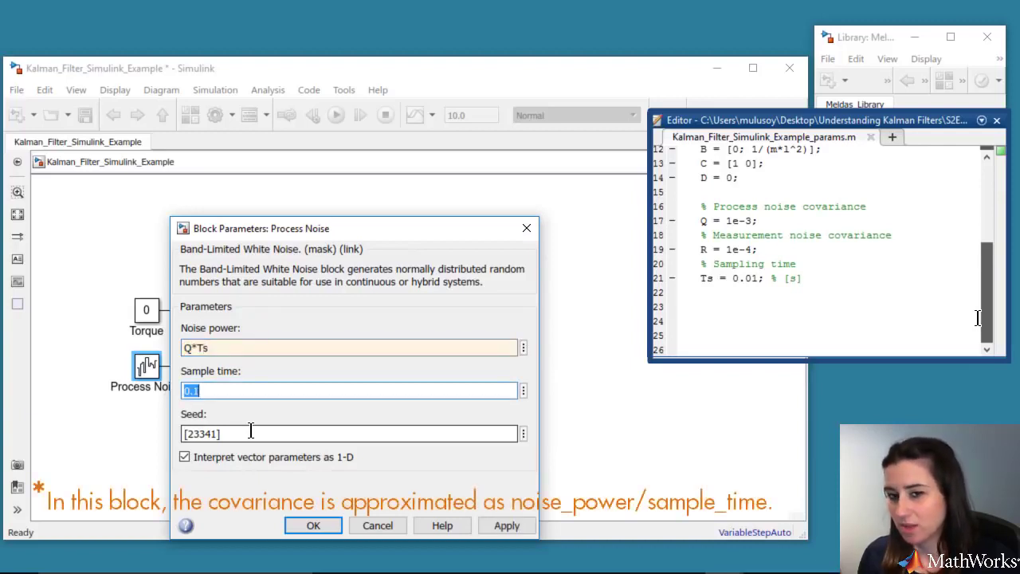
pyautogui.write('Ts')
pyautogui.click(315, 527)
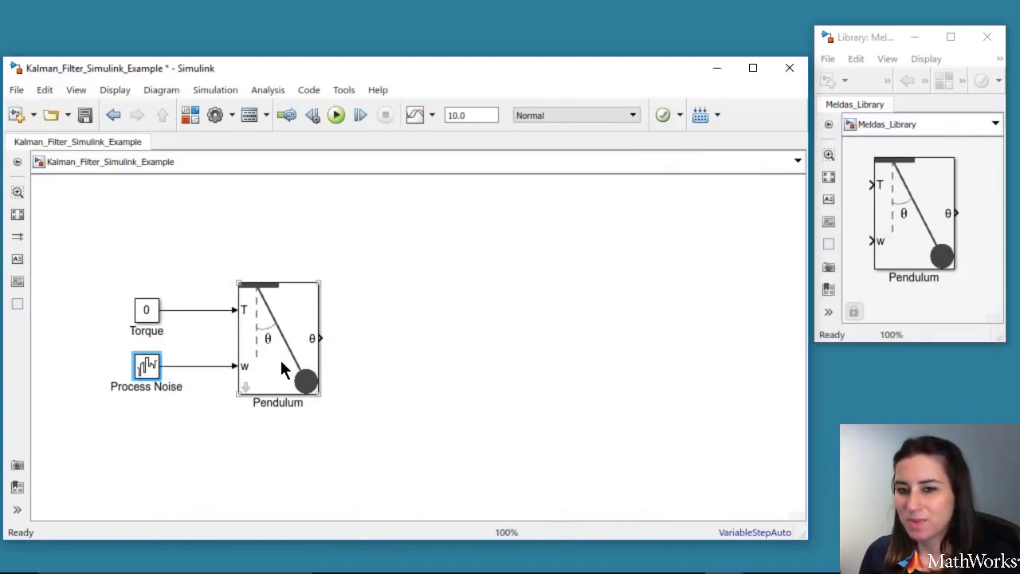
# Set the Pendulum block's initial value of theta to pi/18.
pyautogui.doubleClick(283, 369)
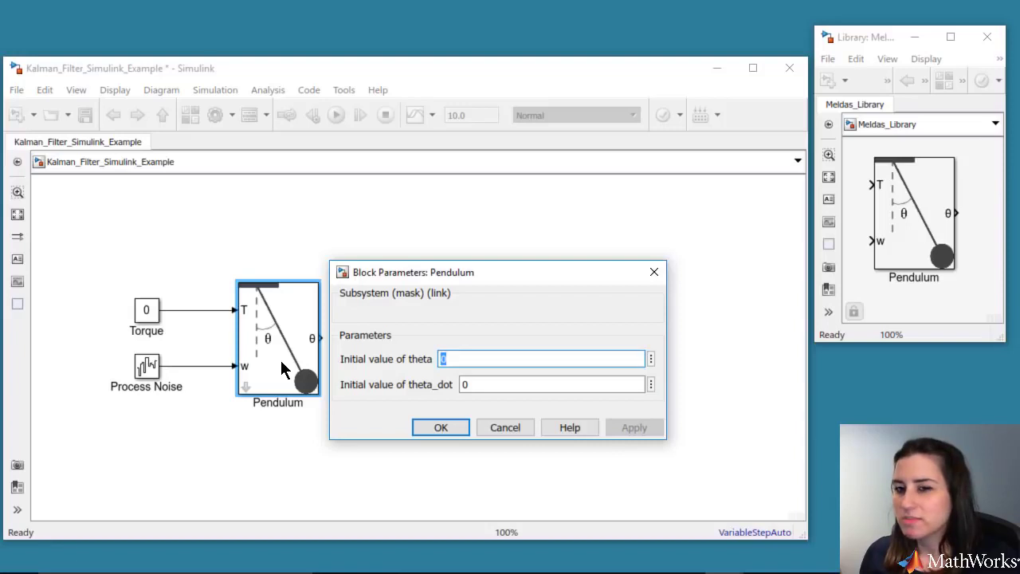
pyautogui.write('p')
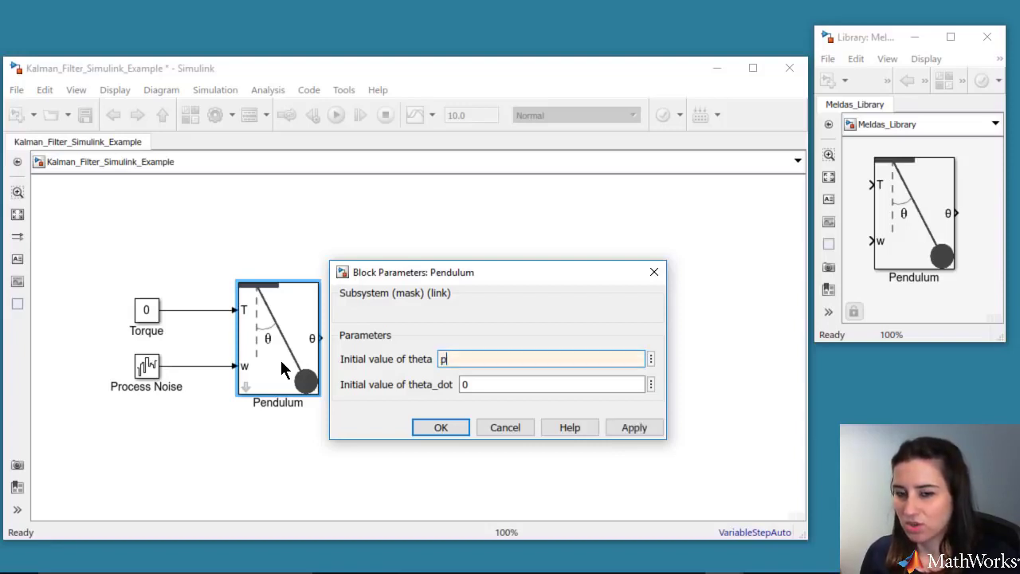
pyautogui.write('i/18')
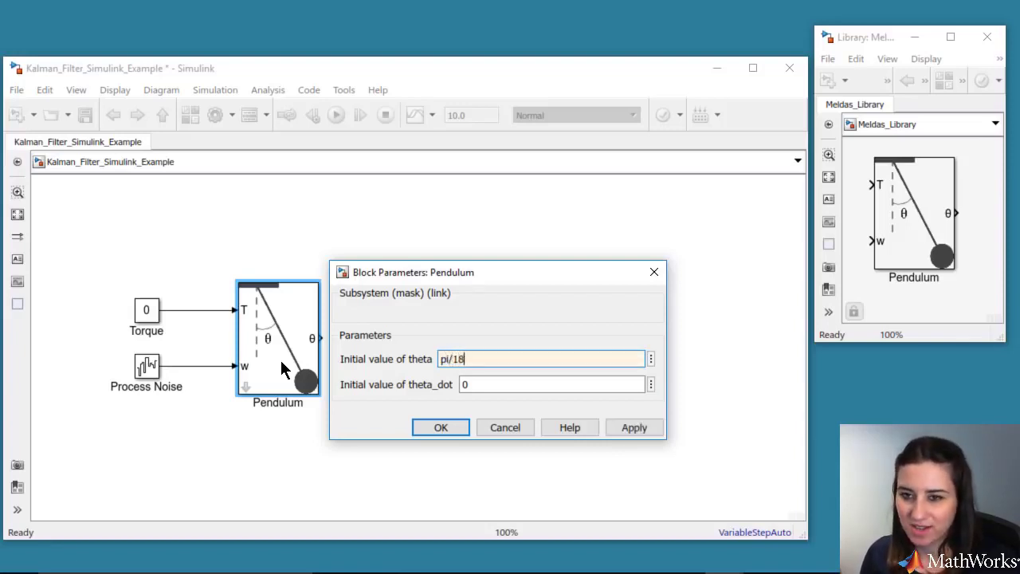
pyautogui.press('Tab')
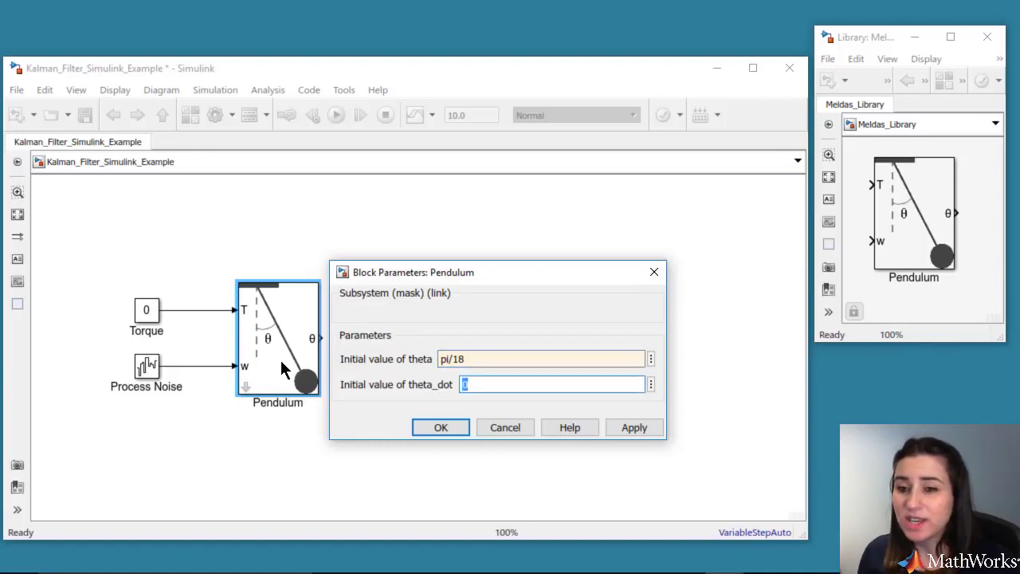
pyautogui.click(439, 429)
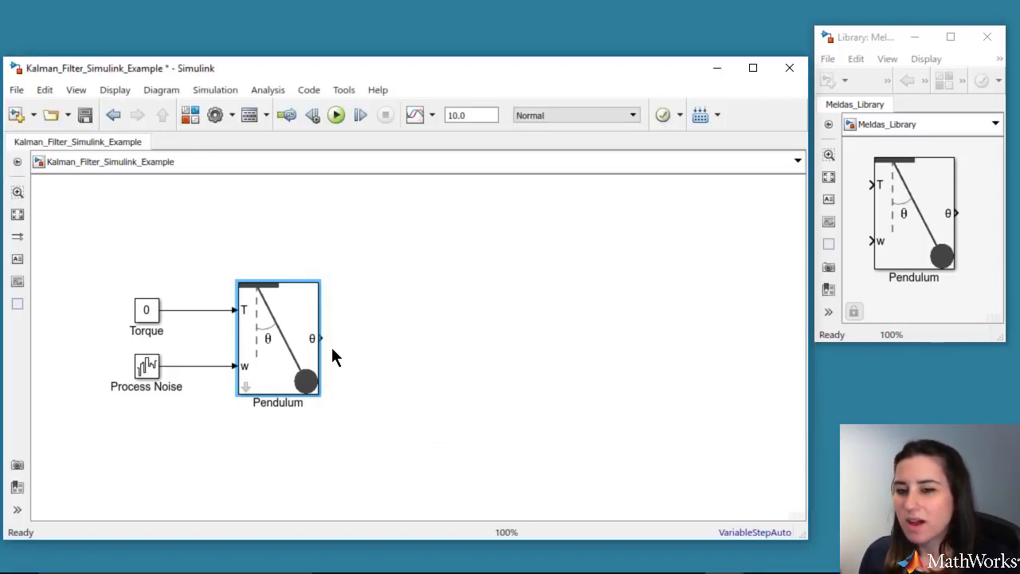
# Draw a signal line from the Pendulum's theta output and label it Actual theta.
pyautogui.moveTo(323, 338); pyautogui.dragTo(434, 338)
pyautogui.click(373, 338)
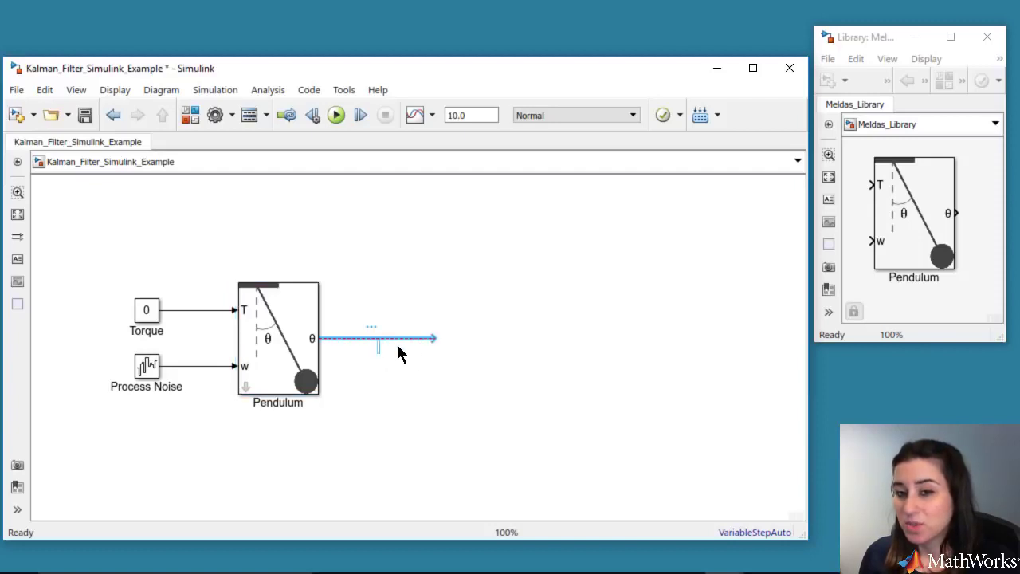
pyautogui.write('Actual theta')
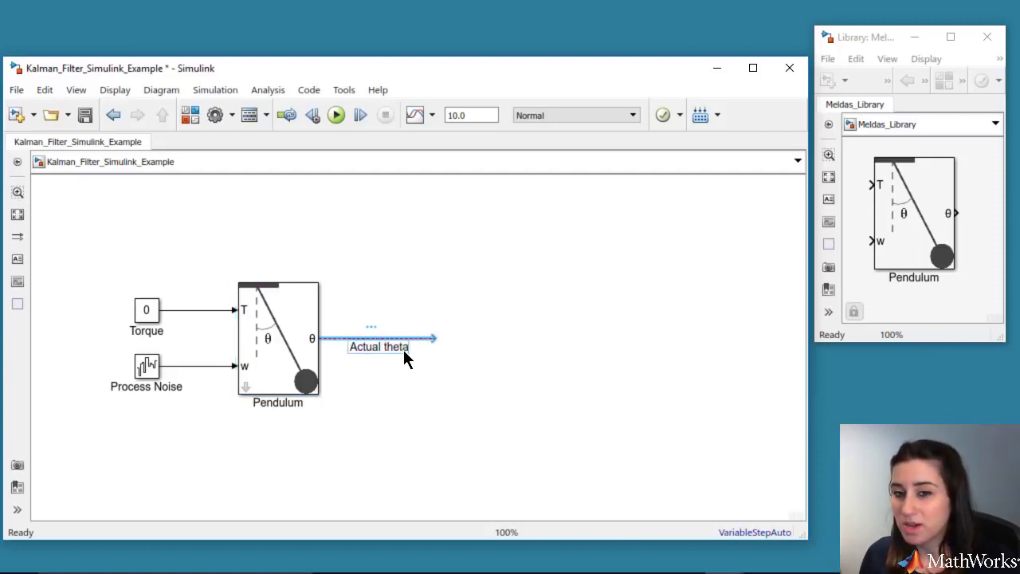
pyautogui.click(428, 269)
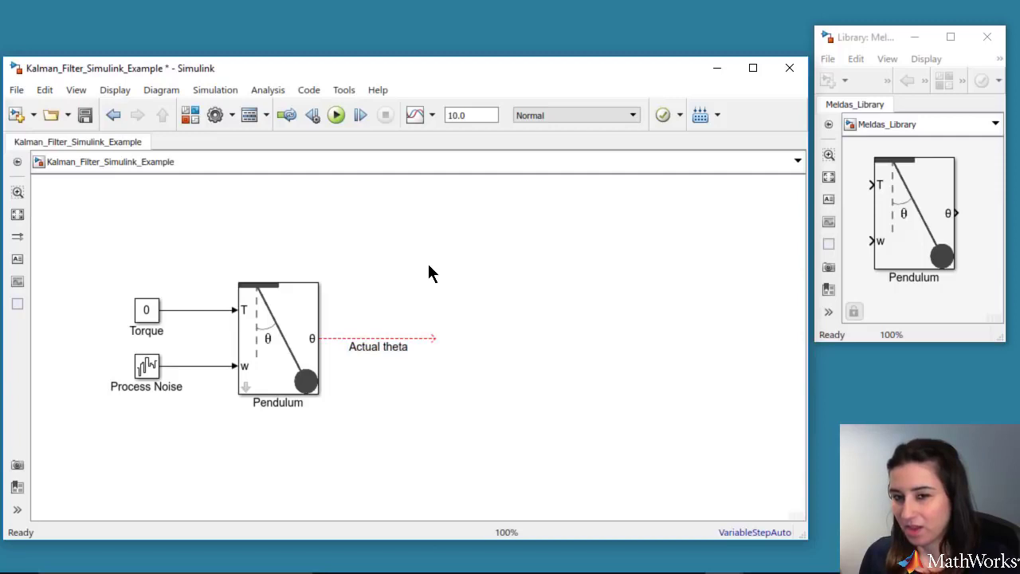
# Add a Band-Limited White Noise block above the Actual theta line and name it Measurement Noise.
pyautogui.doubleClick(428, 271)
pyautogui.write('band')
pyautogui.click(454, 408)
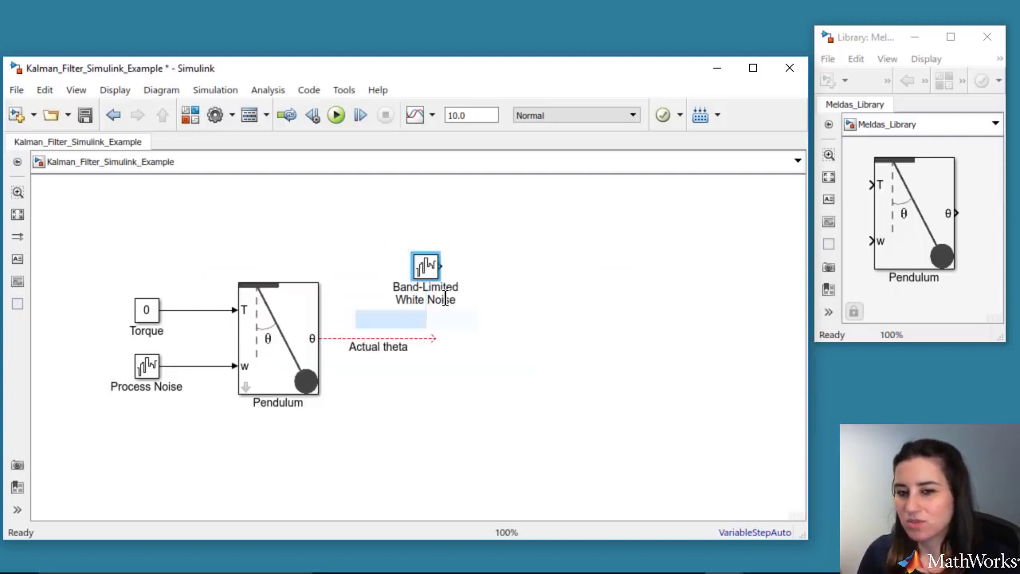
pyautogui.doubleClick(445, 299)
pyautogui.write('Measurement')
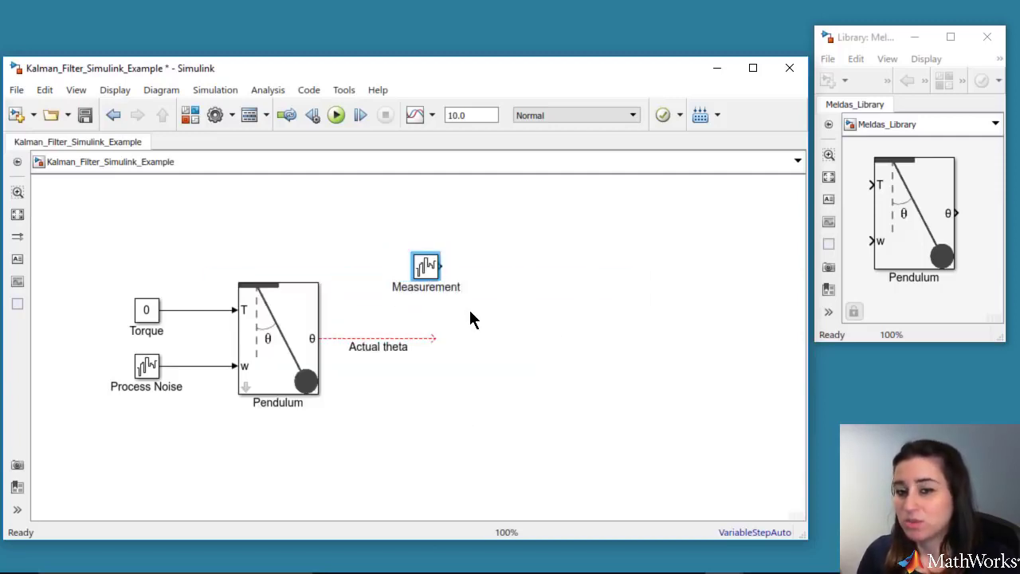
pyautogui.press('Return')
pyautogui.write('Noise')
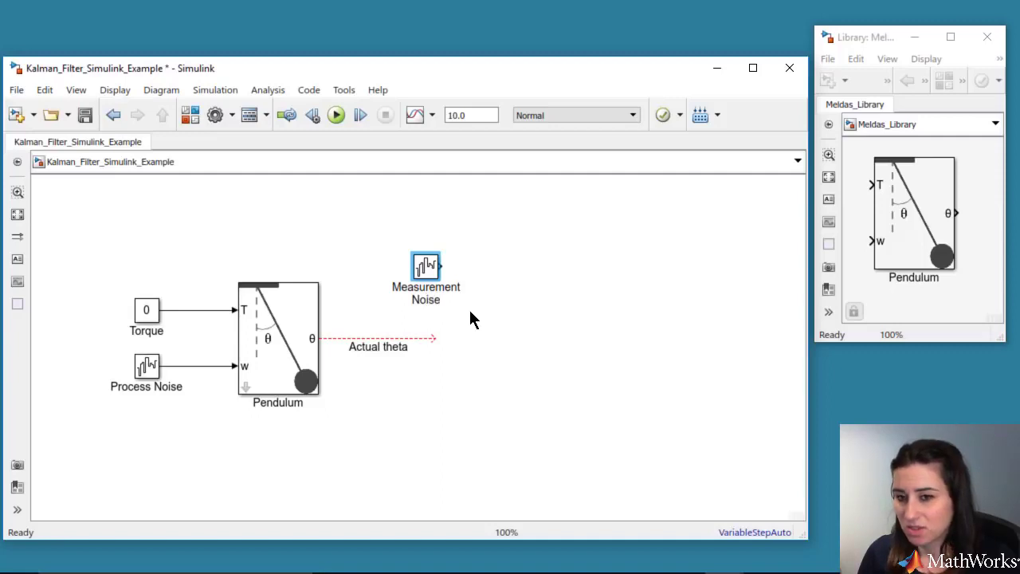
pyautogui.click(469, 319)
# Set the Measurement Noise block's noise power to R*Ts, sample time to Ts and seed to [12347].
pyautogui.click(431, 274)
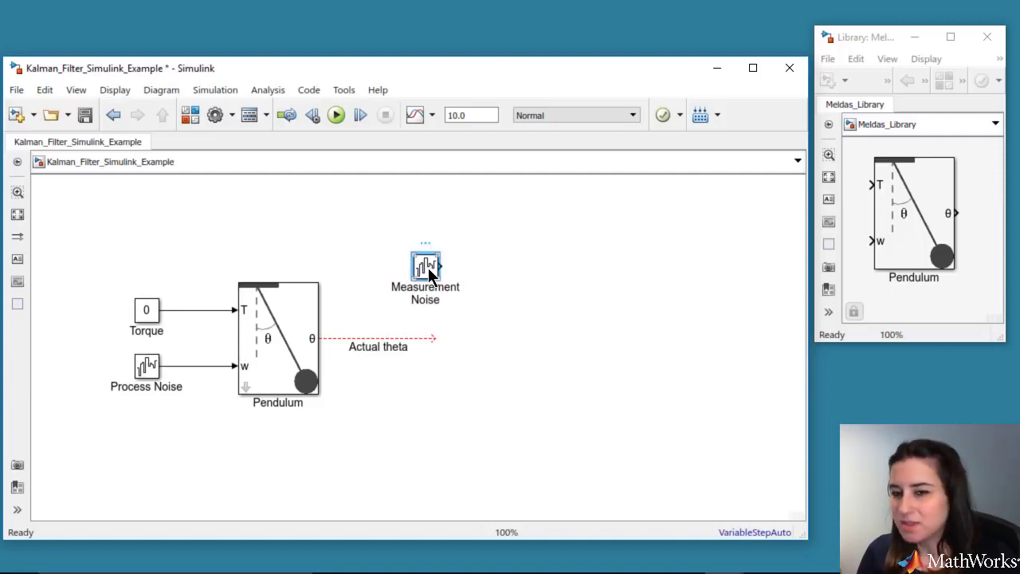
pyautogui.doubleClick(430, 273)
pyautogui.write('R')
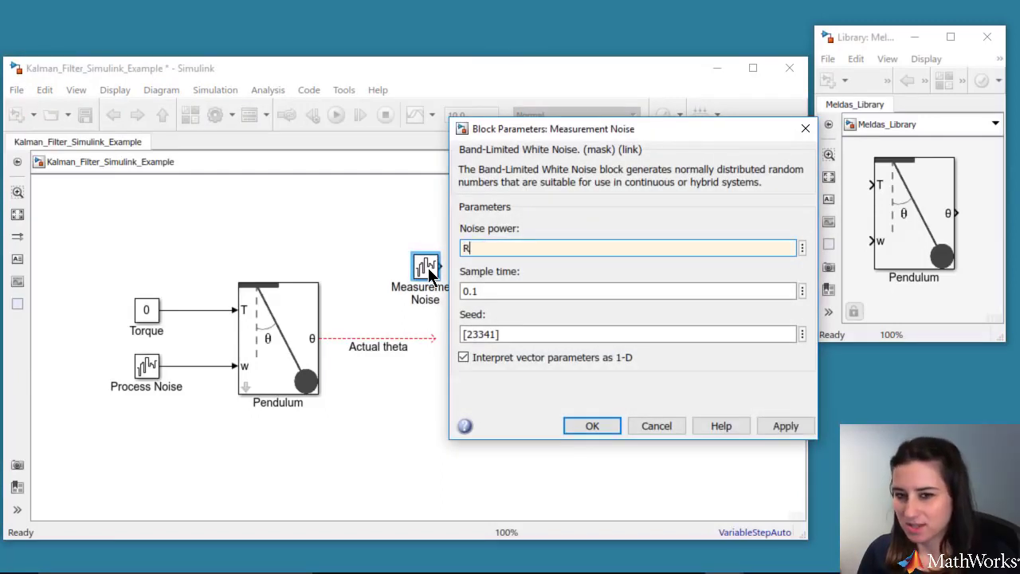
pyautogui.write('*Ts')
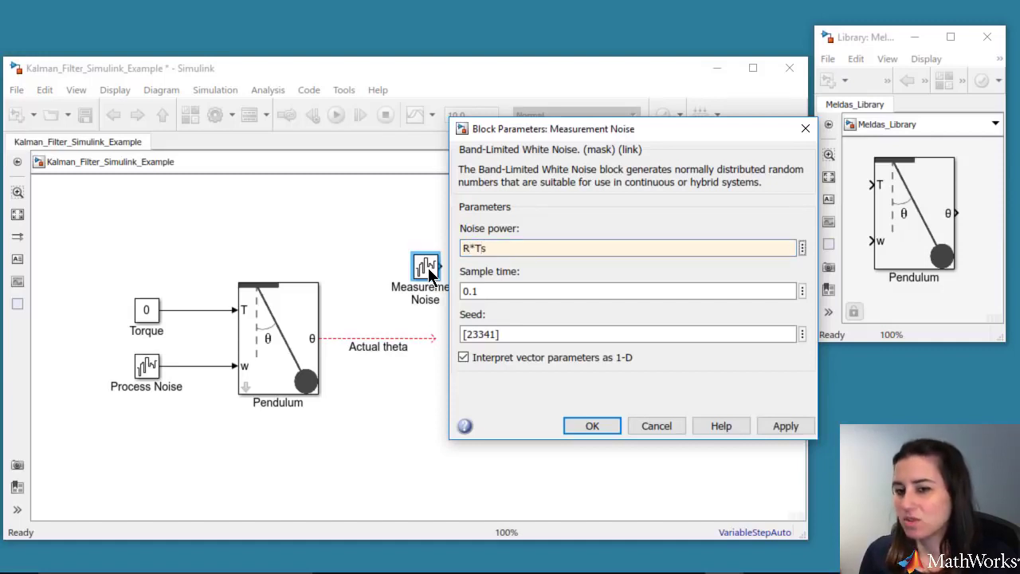
pyautogui.press('Tab')
pyautogui.write('Ts')
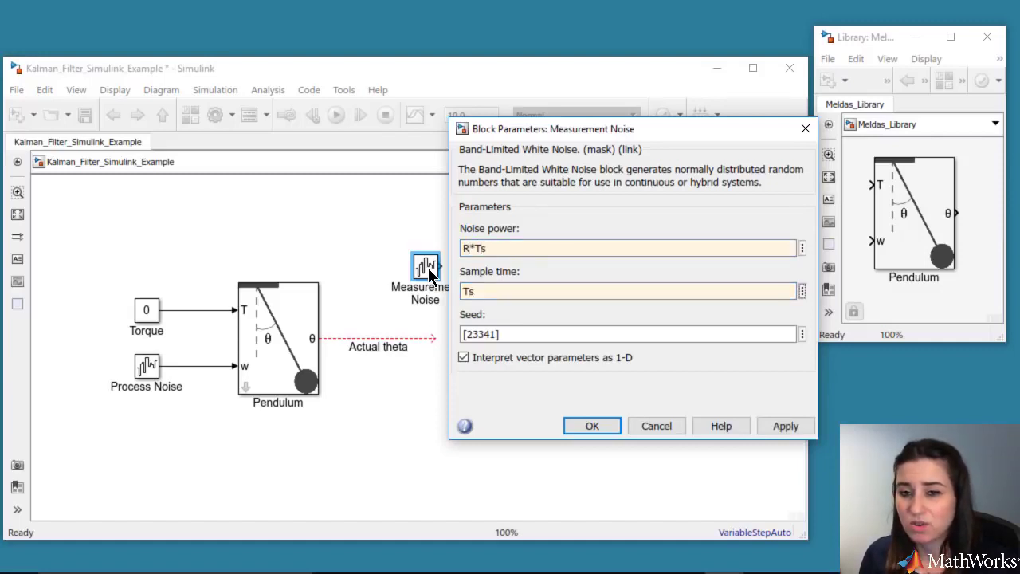
pyautogui.press('Tab')
pyautogui.write('[12345]')
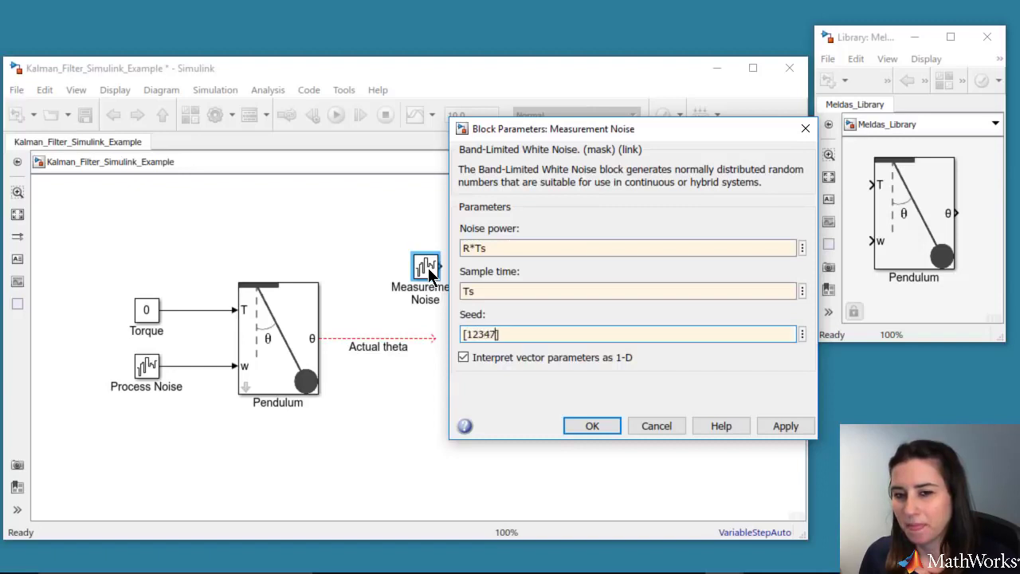
pyautogui.press('Return')
# Add a Sum block at the end of the Actual theta line with the list of signs ++|.
pyautogui.doubleClick(475, 350)
pyautogui.write('sum')
pyautogui.press('Return')
pyautogui.doubleClick(473, 337)
pyautogui.write('++|')
pyautogui.press('Return')
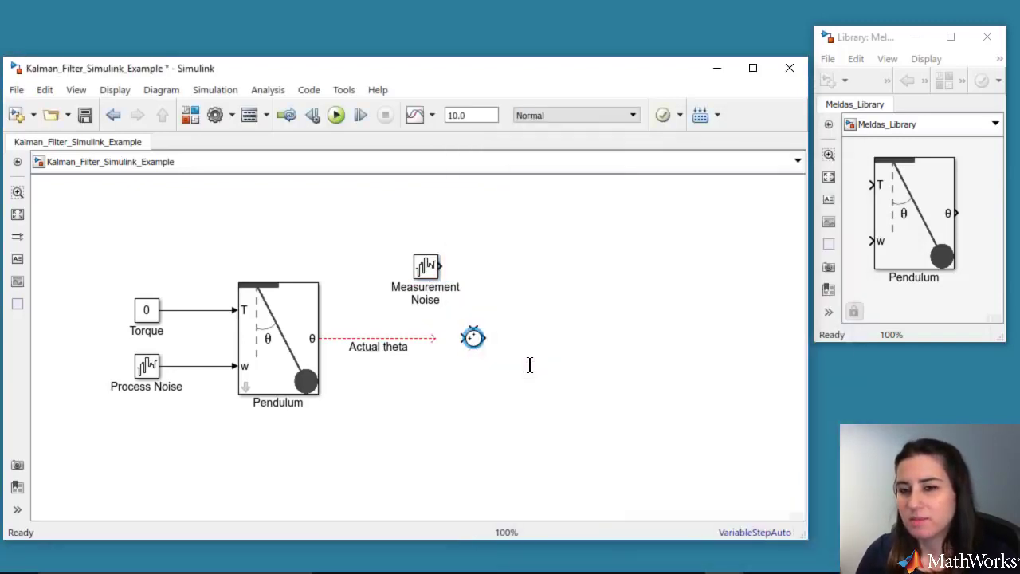
# Connect Measurement Noise and Actual theta to the Sum block, and draw its output line labelled Measured theta.
pyautogui.moveTo(474, 329); pyautogui.dragTo(446, 263)
pyautogui.moveTo(486, 338); pyautogui.dragTo(597, 337)
pyautogui.doubleClick(542, 339)
pyautogui.write('Measured theta')
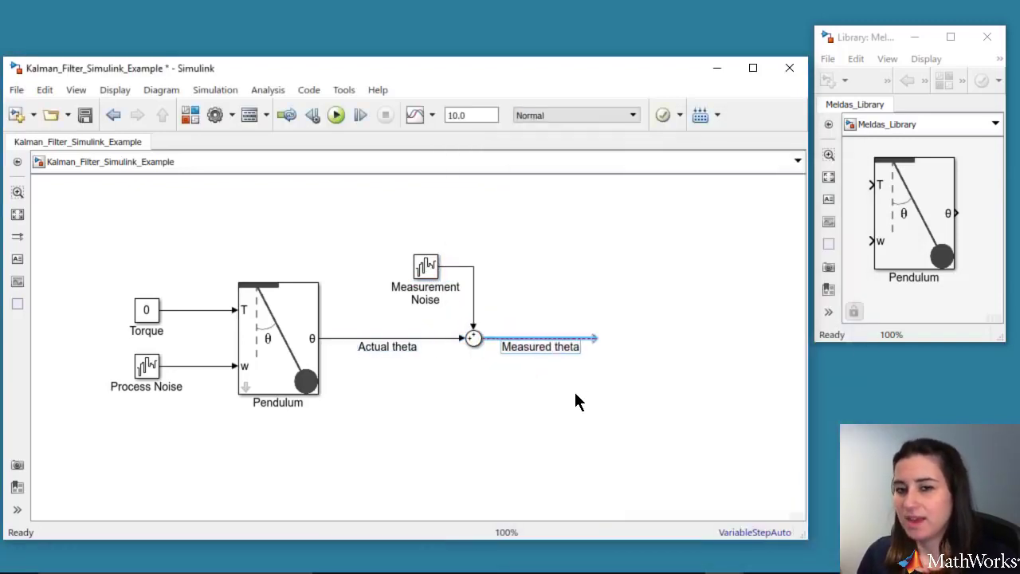
# Add a Kalman Filter block at the end of the Measured theta line and connect its u input to the Torque line.
pyautogui.click(639, 357)
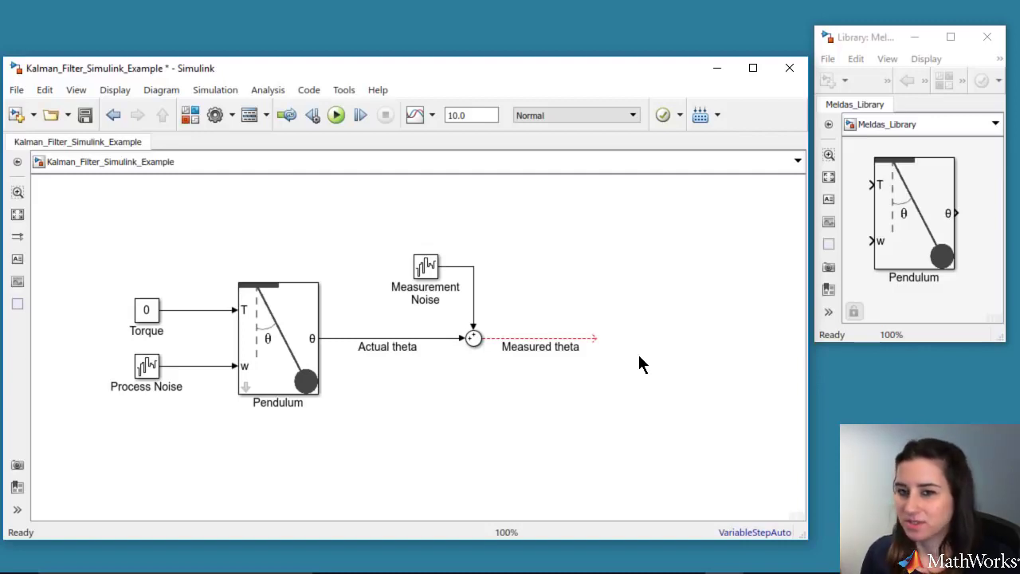
pyautogui.doubleClick(639, 356)
pyautogui.write('Kalman')
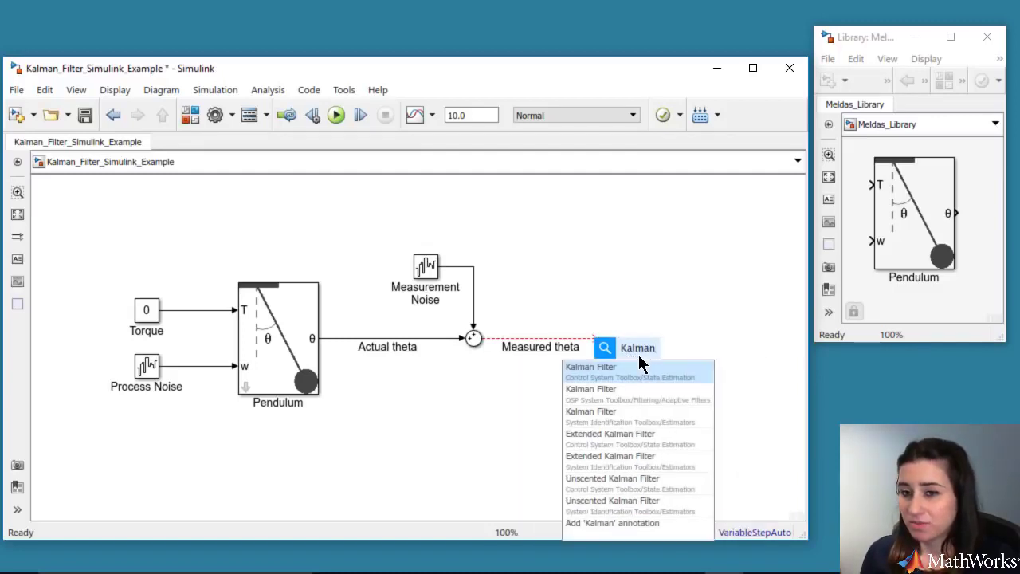
pyautogui.press('Return')
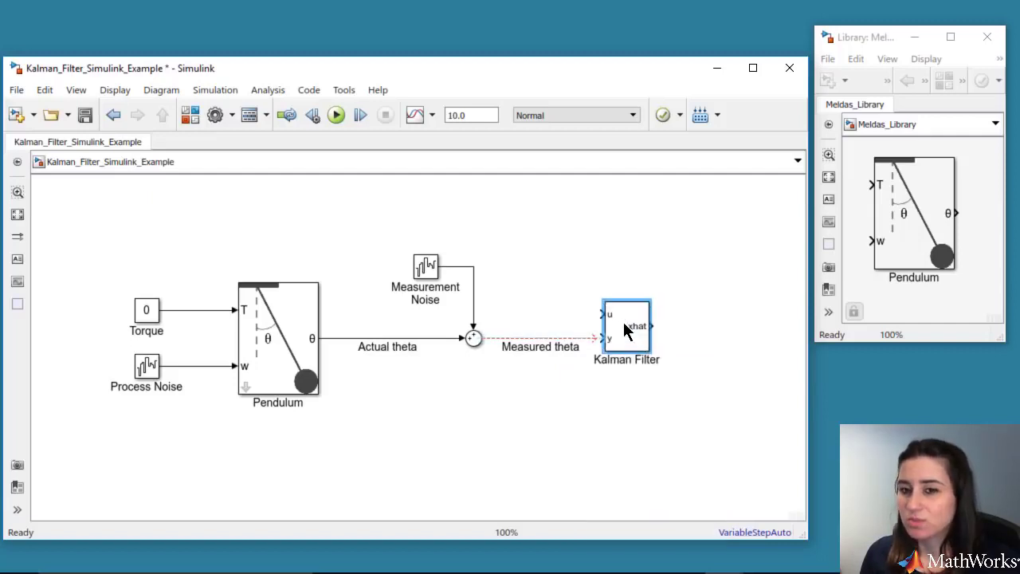
pyautogui.moveTo(596, 259); pyautogui.dragTo(194, 310)
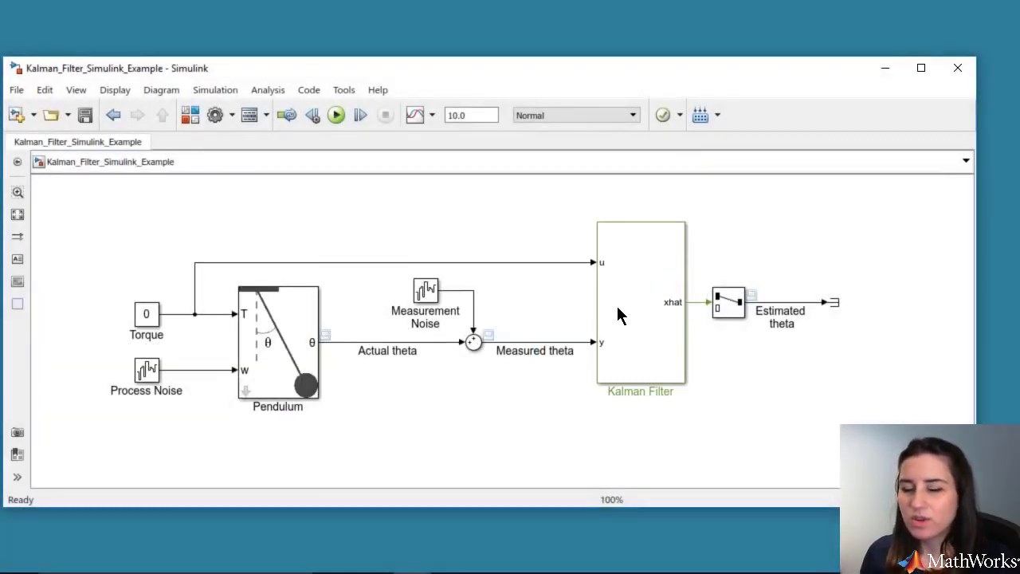
# Open the Kalman Filter block's parameters and set its time domain to Continuous-Time.
pyautogui.doubleClick(619, 314)
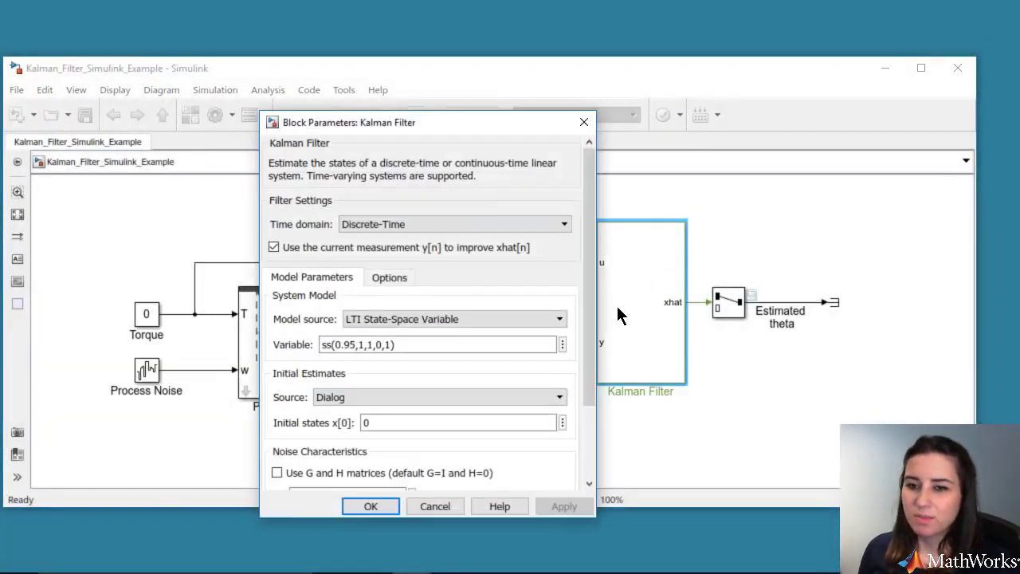
pyautogui.click(271, 144)
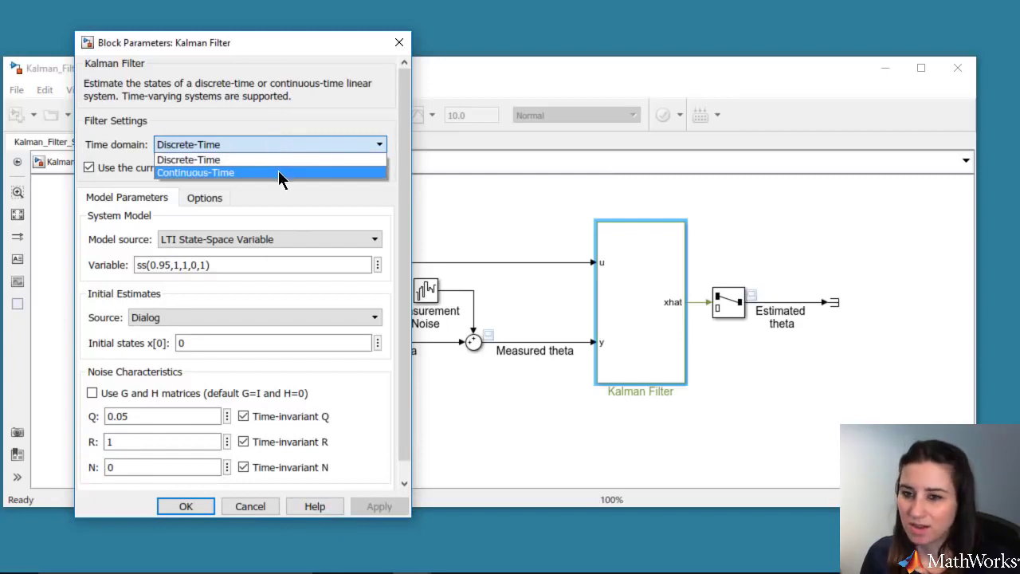
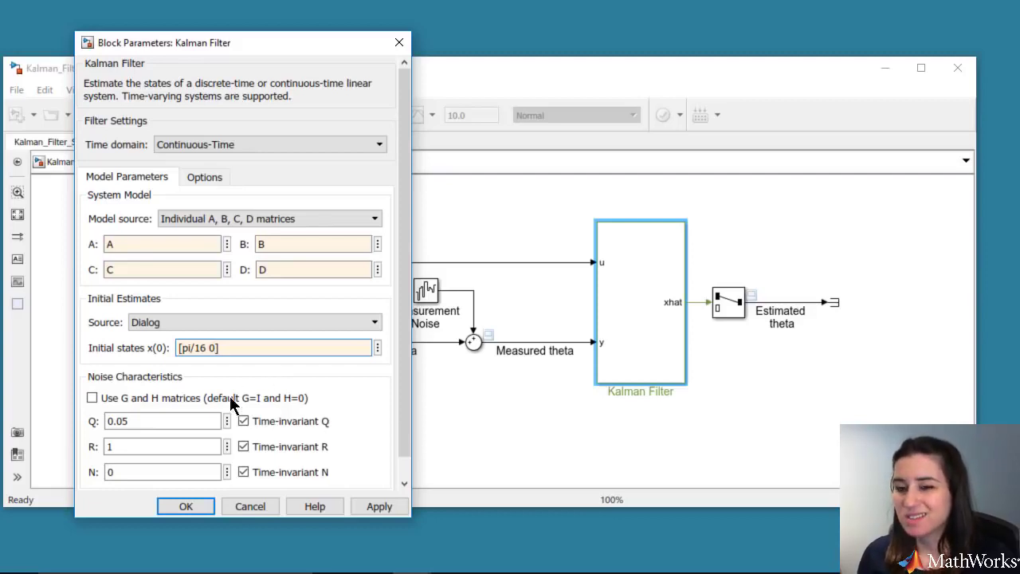
# Set the Kalman Filter's noise characteristics Q to diag([0 Q]) and R to R.
pyautogui.doubleClick(205, 420)
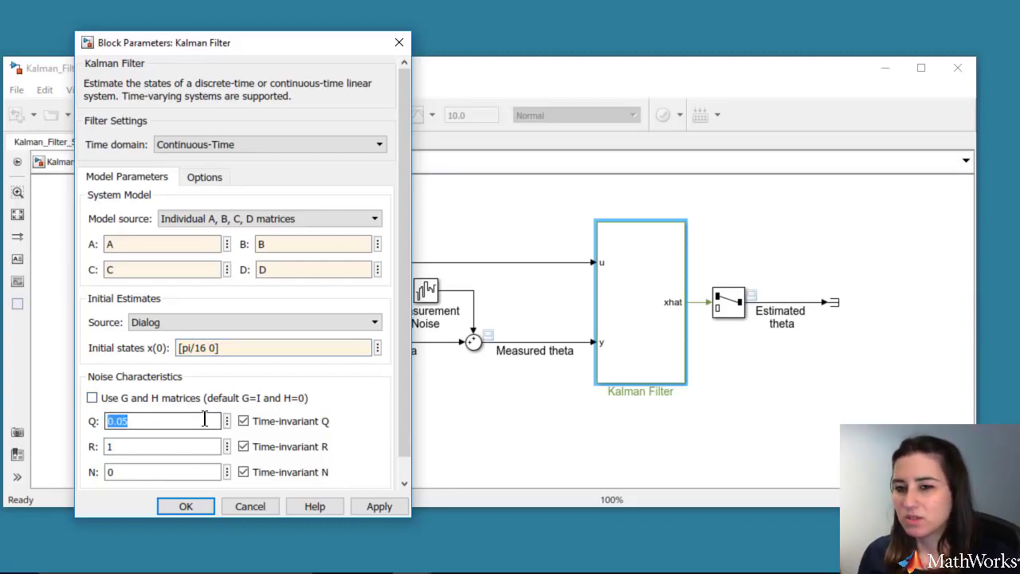
pyautogui.write('diag()')
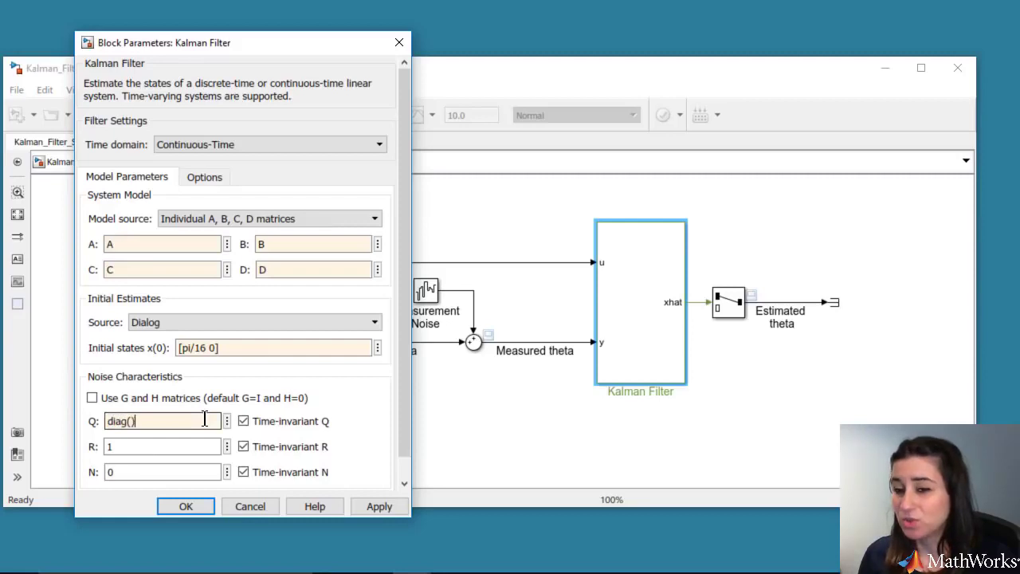
pyautogui.press('Left')
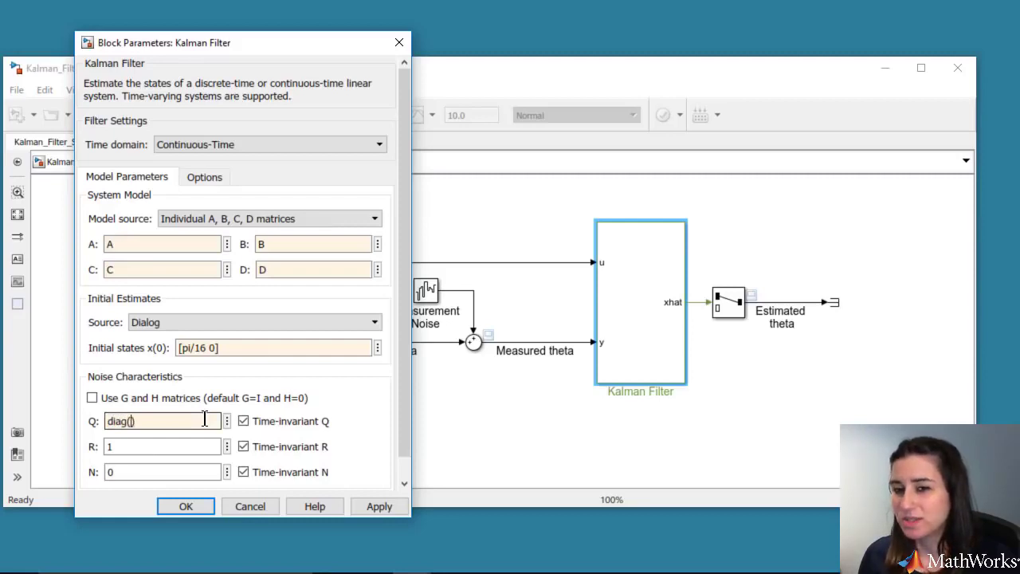
pyautogui.write('[]')
pyautogui.press('Left')
pyautogui.write('0 Q')
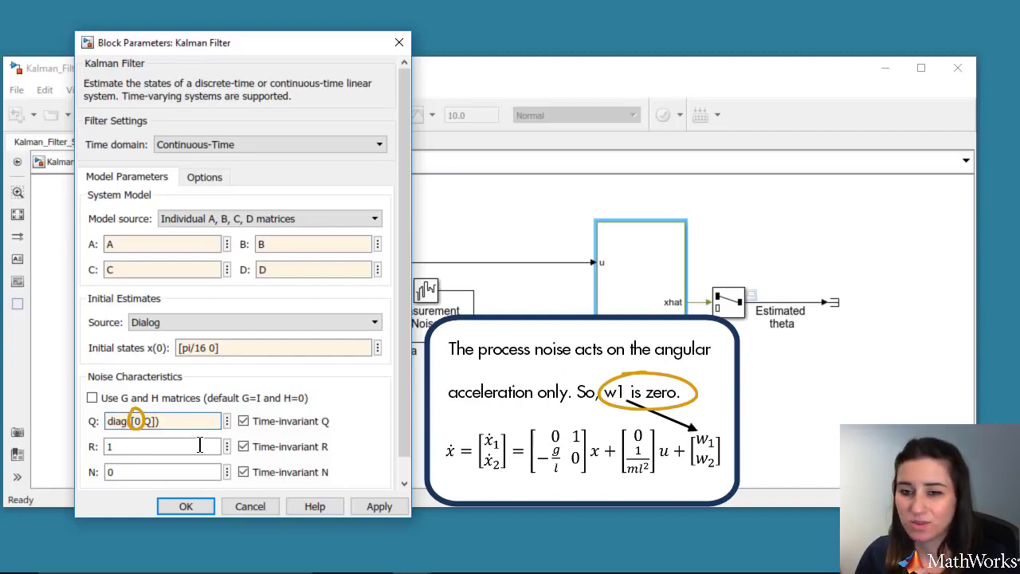
pyautogui.doubleClick(200, 446)
pyautogui.write('R')
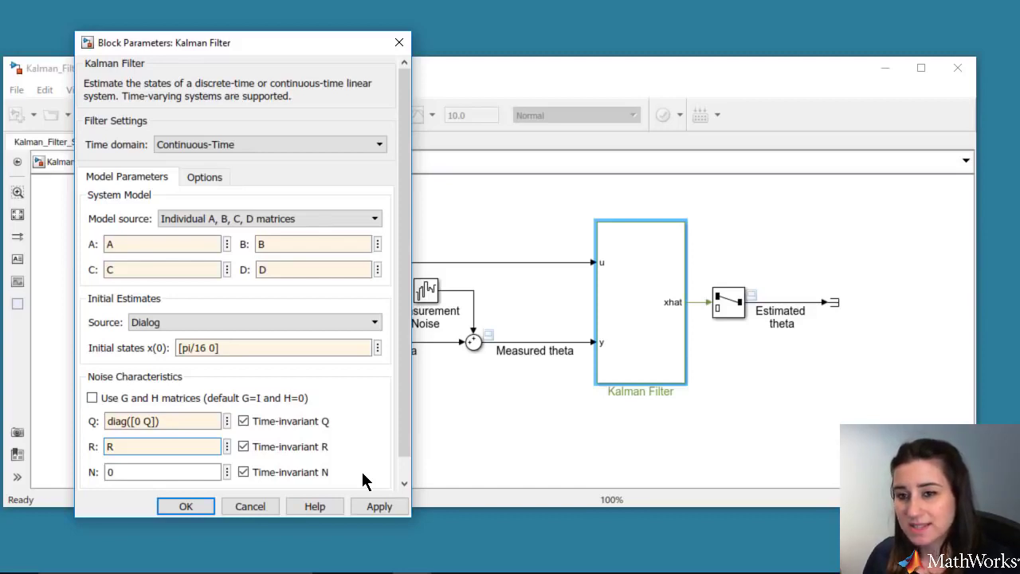
# Apply a time-varying Q to the Kalman Filter block, then restore and apply the time-invariant Q setting.
pyautogui.click(243, 421)
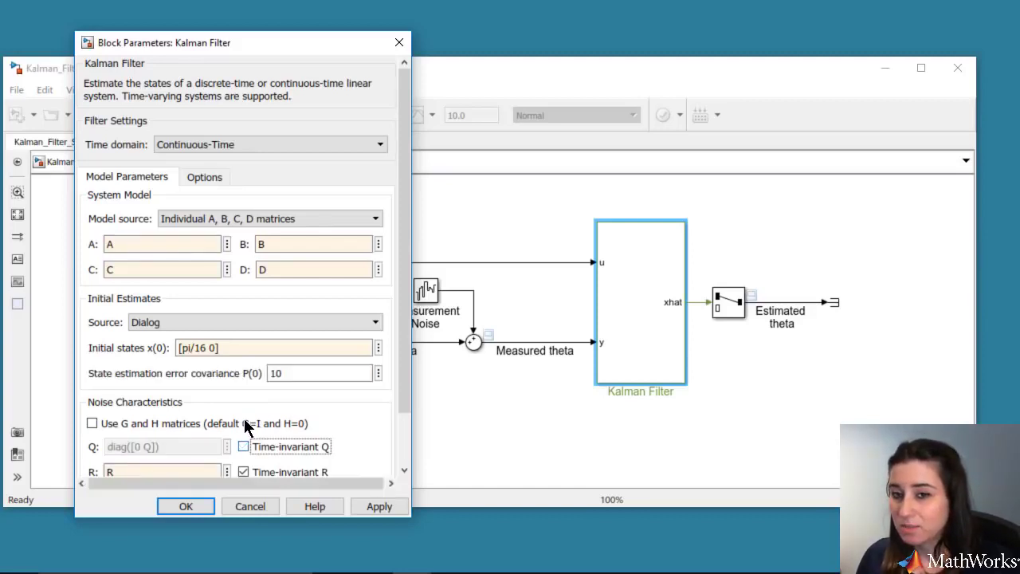
pyautogui.click(370, 509)
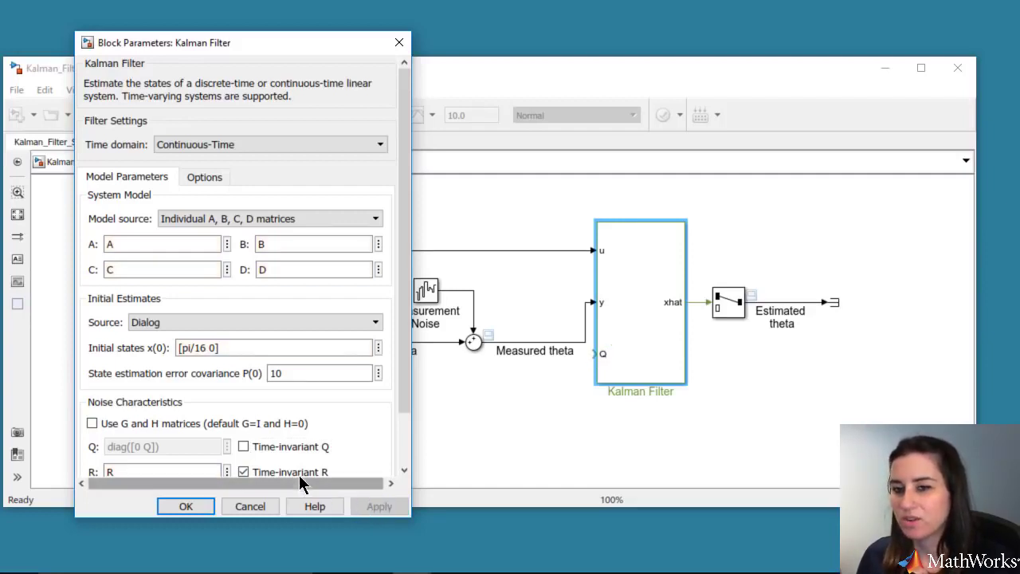
pyautogui.click(244, 446)
pyautogui.click(378, 506)
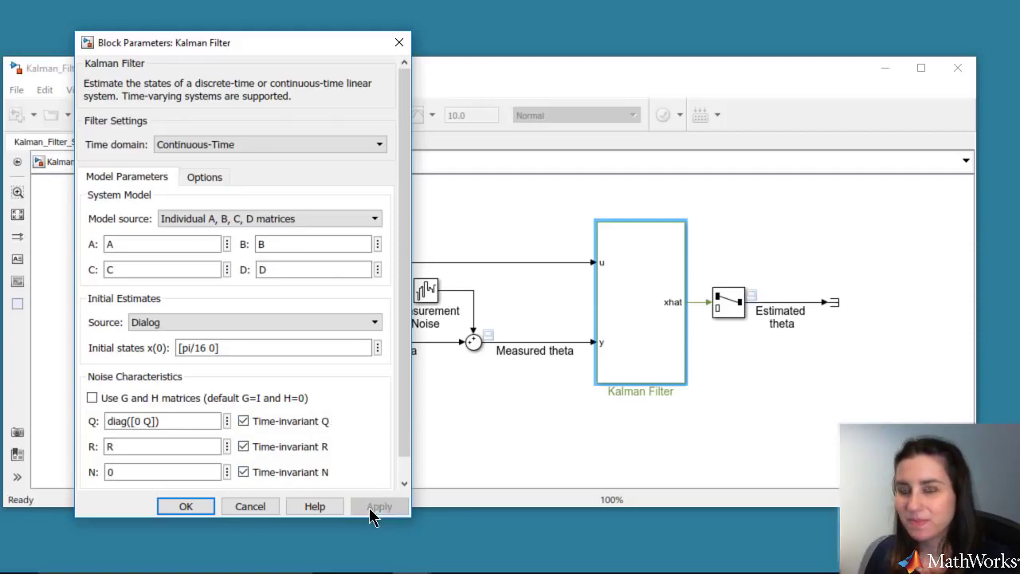
# Accept the Kalman Filter parameters, then switch to MATLAB and run the Kalman_Filter_Simulink_Example_params.m script.
pyautogui.click(191, 506)
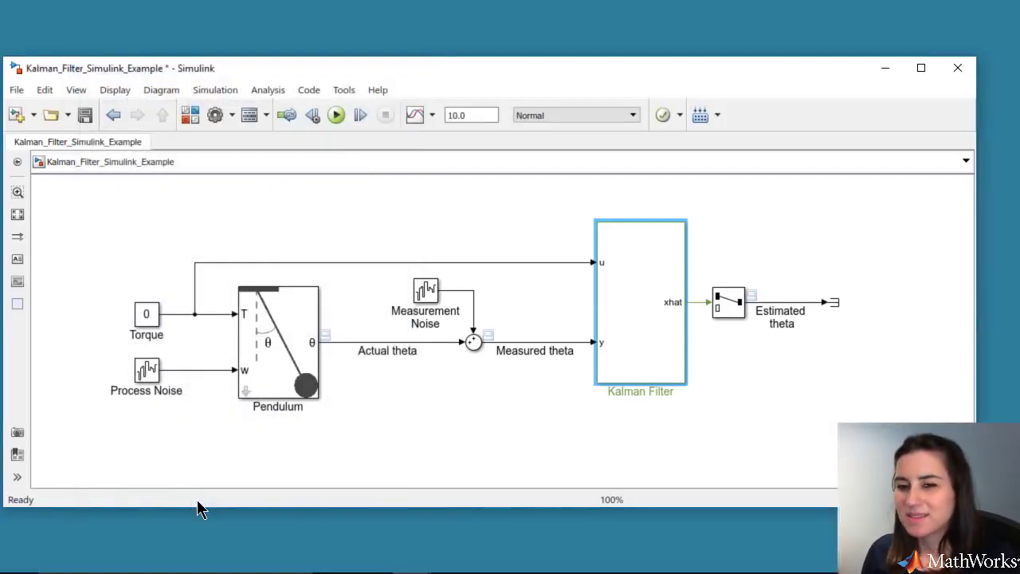
pyautogui.moveTo(414, 557)
pyautogui.click(391, 494)
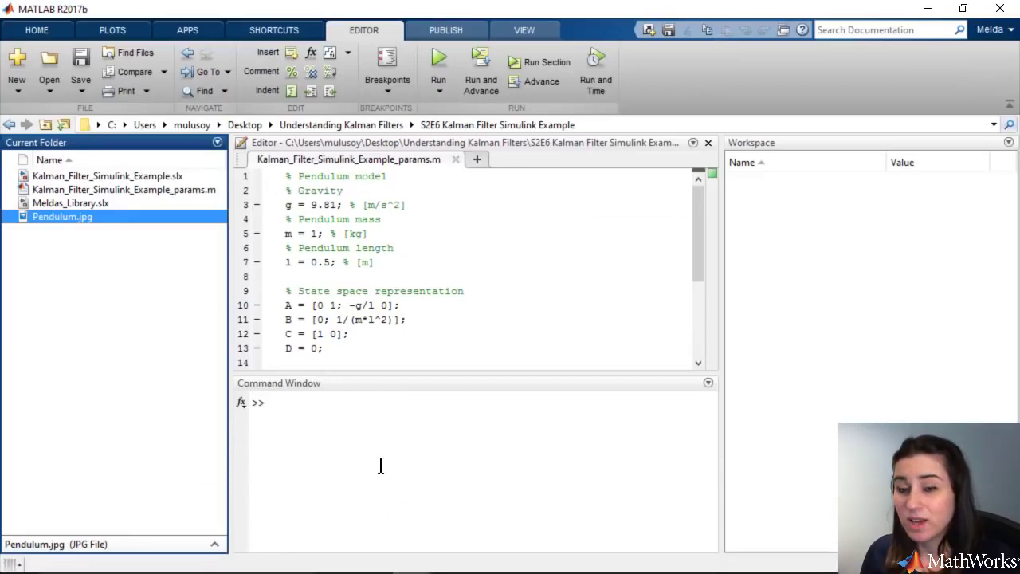
pyautogui.click(439, 65)
pyautogui.click(925, 9)
# Simulate the model and examine the measured, estimated and actual theta in the scope over about the first 5 seconds.
pyautogui.click(335, 115)
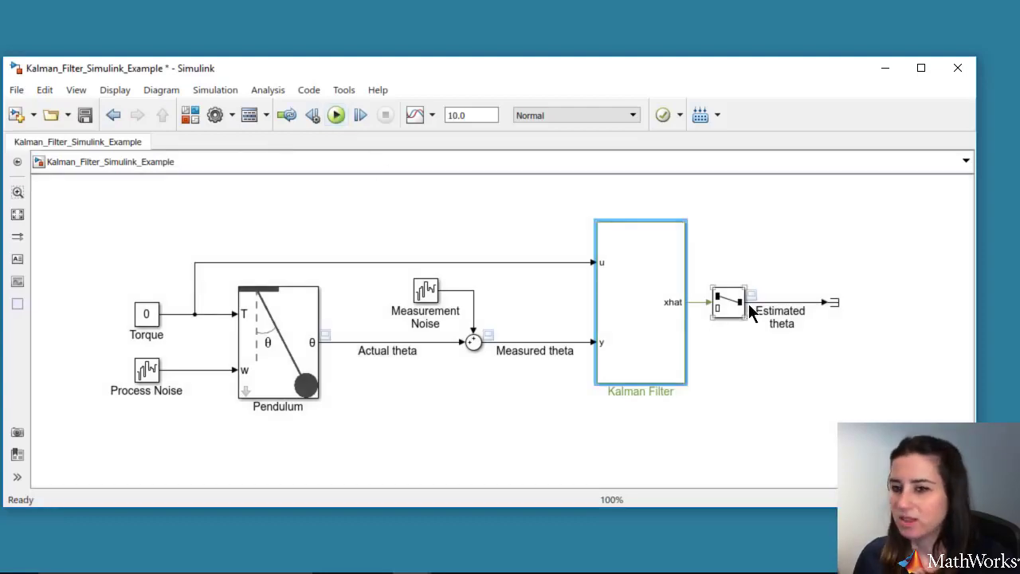
pyautogui.doubleClick(753, 297)
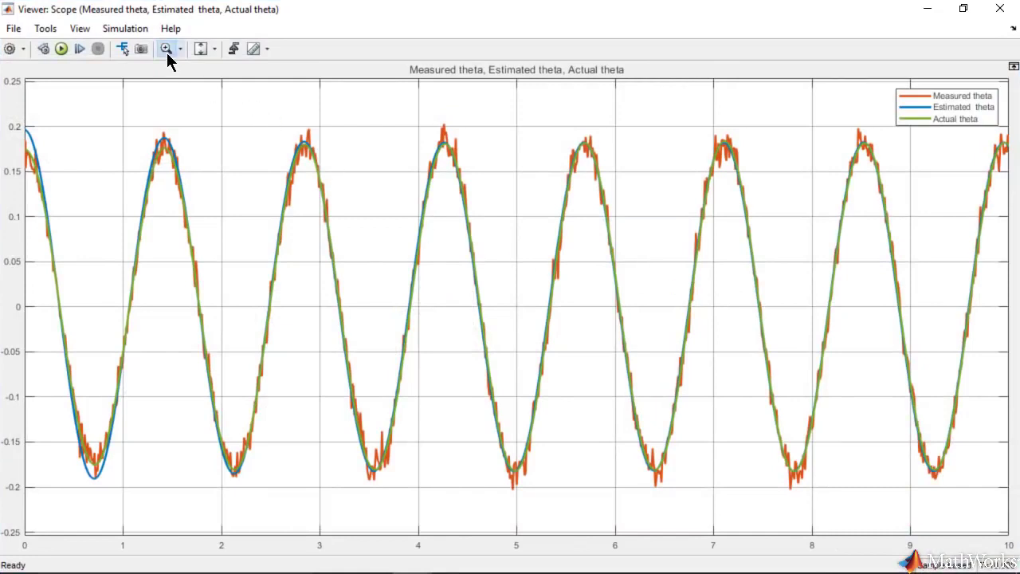
pyautogui.moveTo(523, 106); pyautogui.dragTo(25, 525)
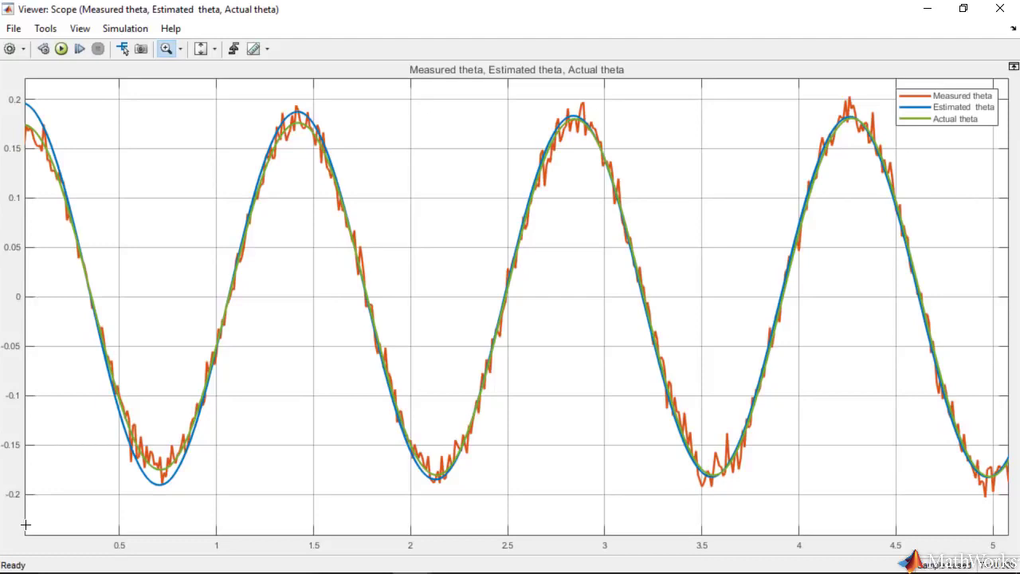
pyautogui.click(1001, 10)
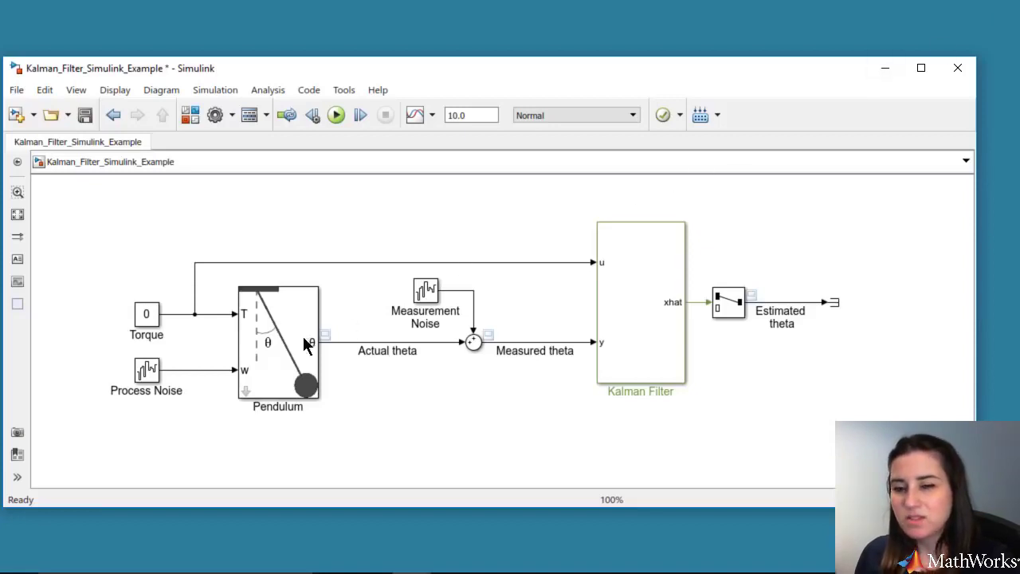
# Set the Pendulum block's initial value of theta to pi/2.
pyautogui.doubleClick(263, 366)
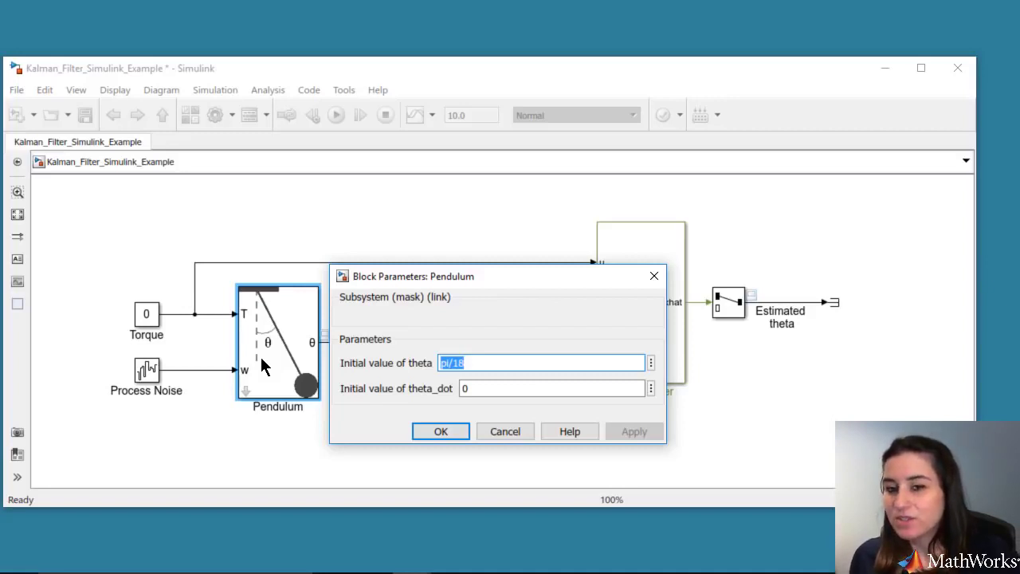
pyautogui.write('pi/2')
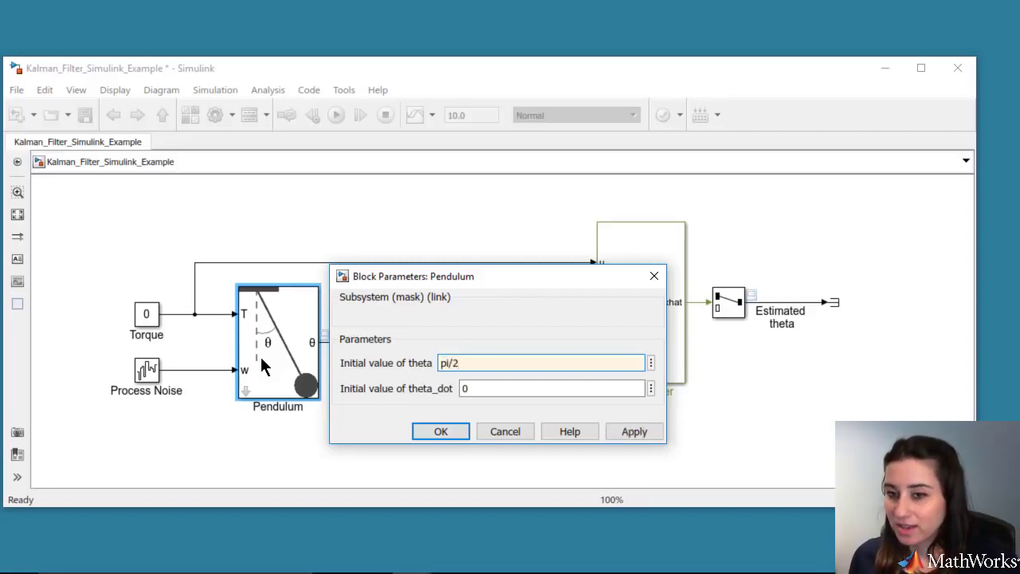
pyautogui.click(440, 431)
# Set the Kalman Filter block's initial states x(0) to [pi/2 0].
pyautogui.doubleClick(630, 362)
pyautogui.doubleClick(478, 429)
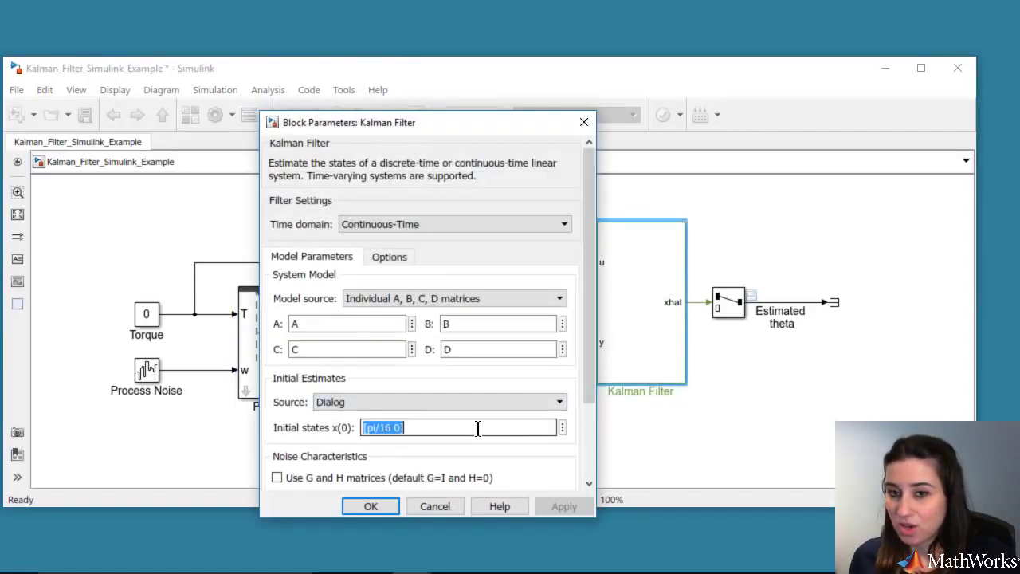
pyautogui.write('[pi/2 0]')
pyautogui.click(374, 507)
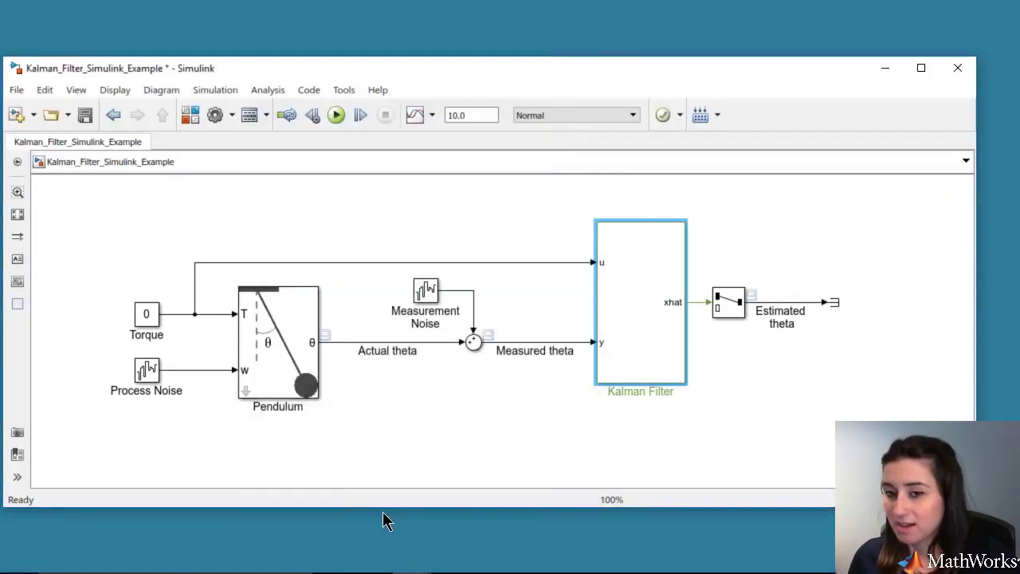
# Rerun the simulation and compare the theta signals in the scope with its axes scaled to fit the full curves.
pyautogui.click(335, 115)
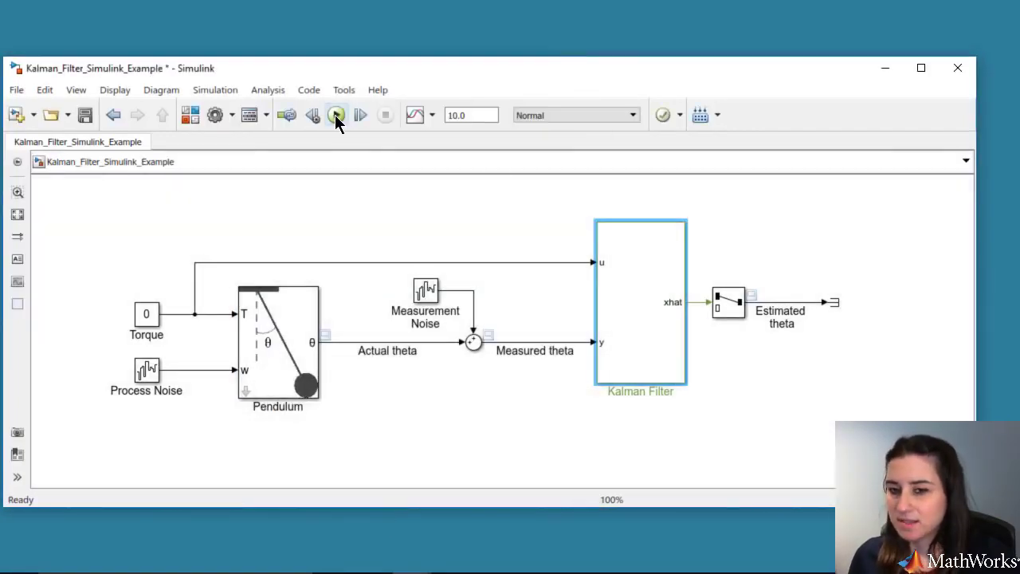
pyautogui.doubleClick(753, 295)
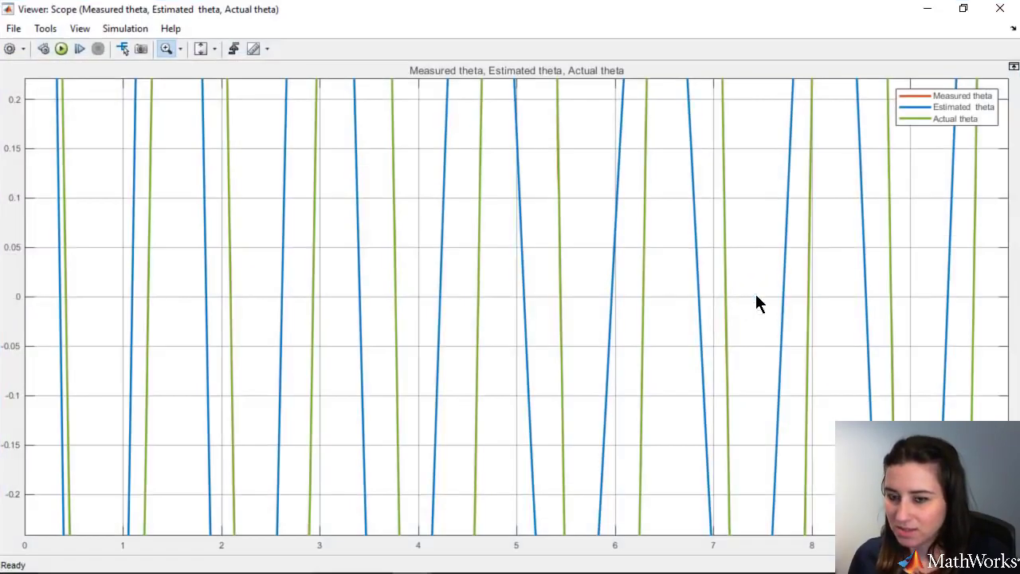
pyautogui.click(215, 48)
pyautogui.click(204, 89)
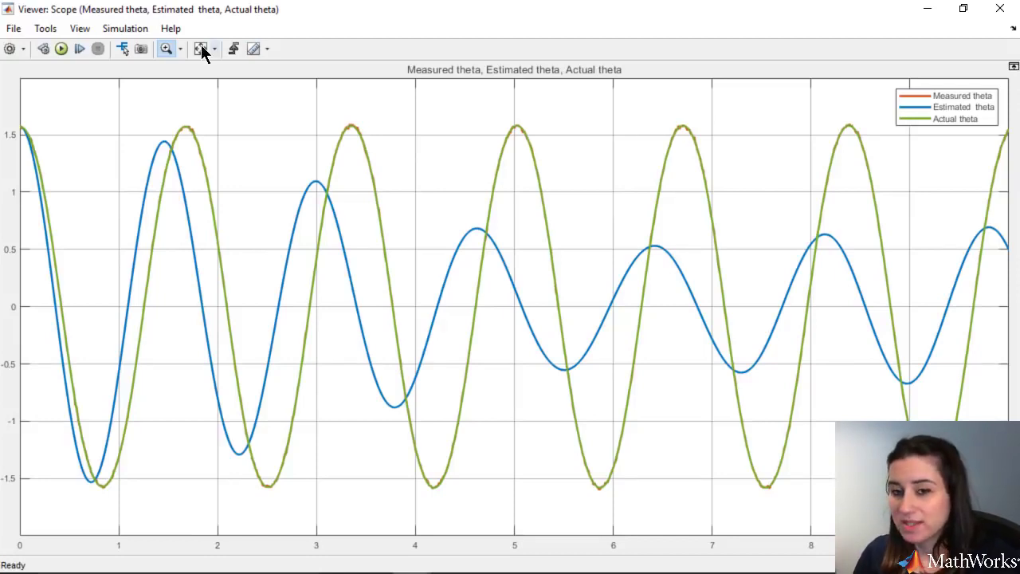
pyautogui.click(1001, 8)
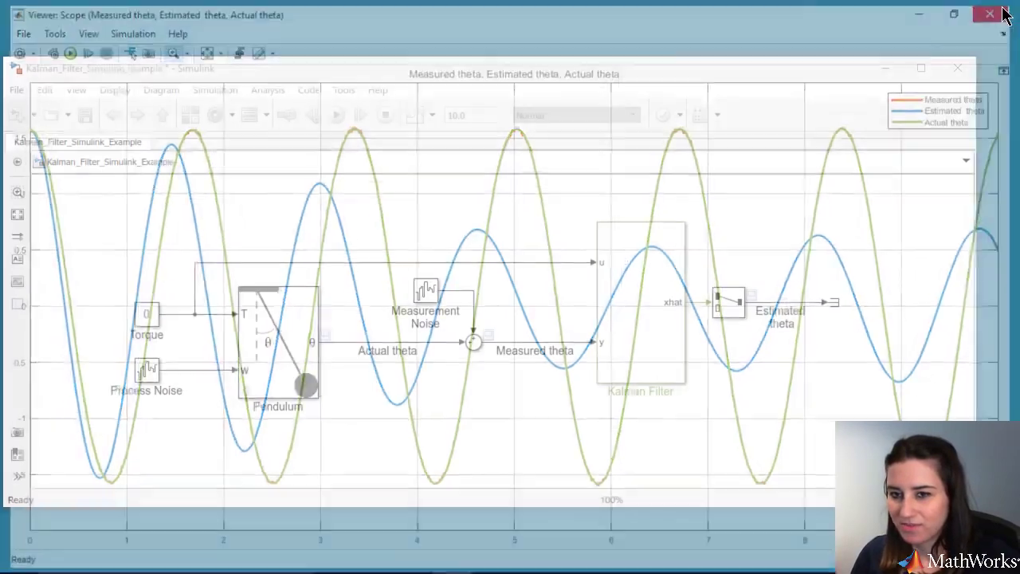